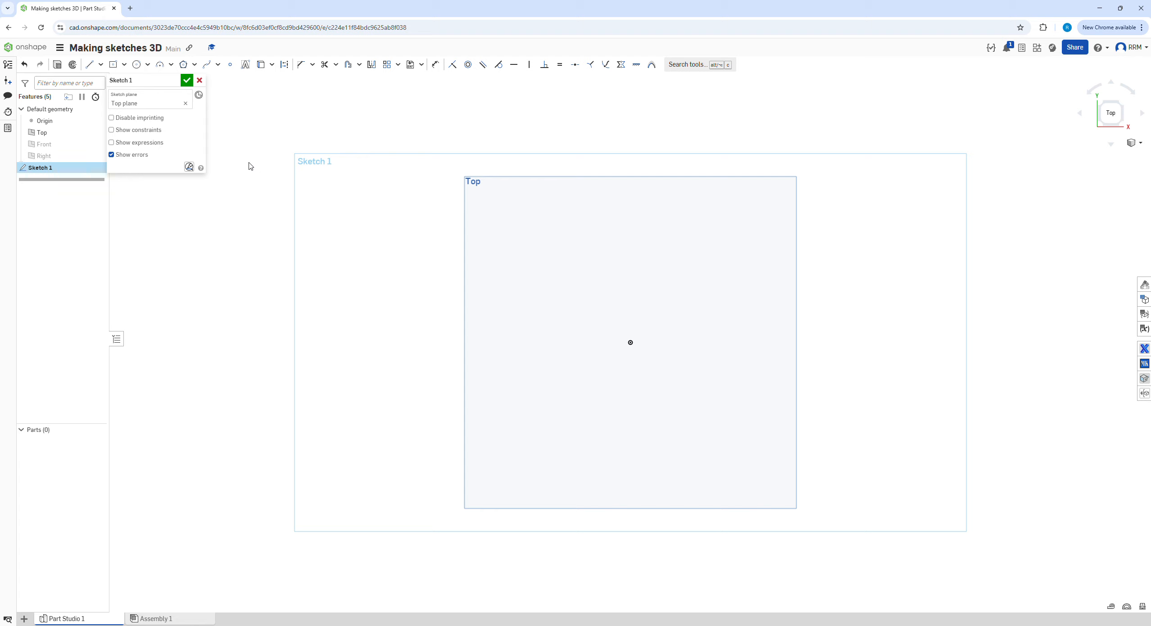
Step: Sketch a rectangle about 99 by 86 mm centred on the origin of the Top plane
{"action": "left_click", "coordinate": [114, 66]}
{"action": "left_click", "coordinate": [631, 342]}
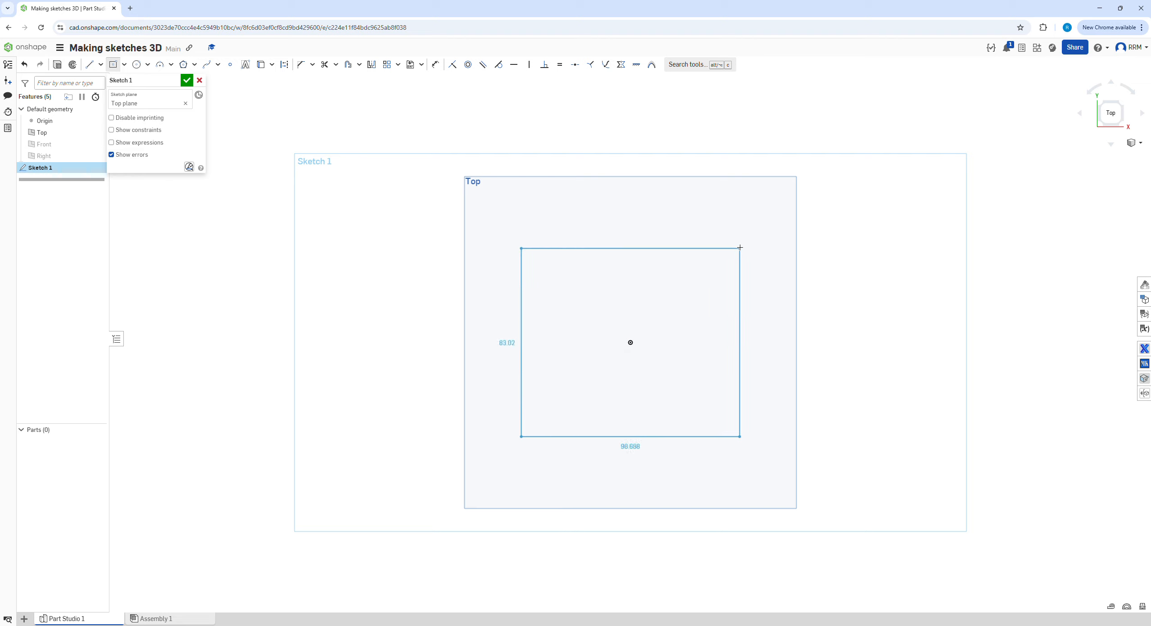
{"action": "left_click", "coordinate": [740, 248]}
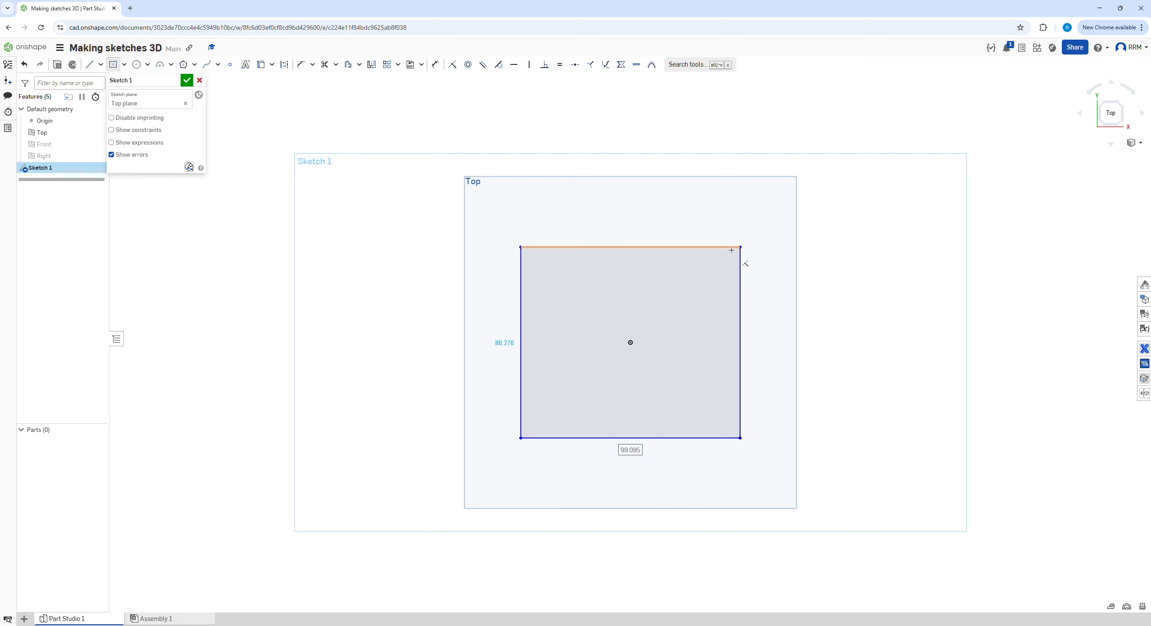
Step: Dimension the rectangle's width and height to 100 mm each and reposition both dimensions beside its edges
{"action": "key", "text": "d"}
{"action": "left_click", "coordinate": [656, 246]}
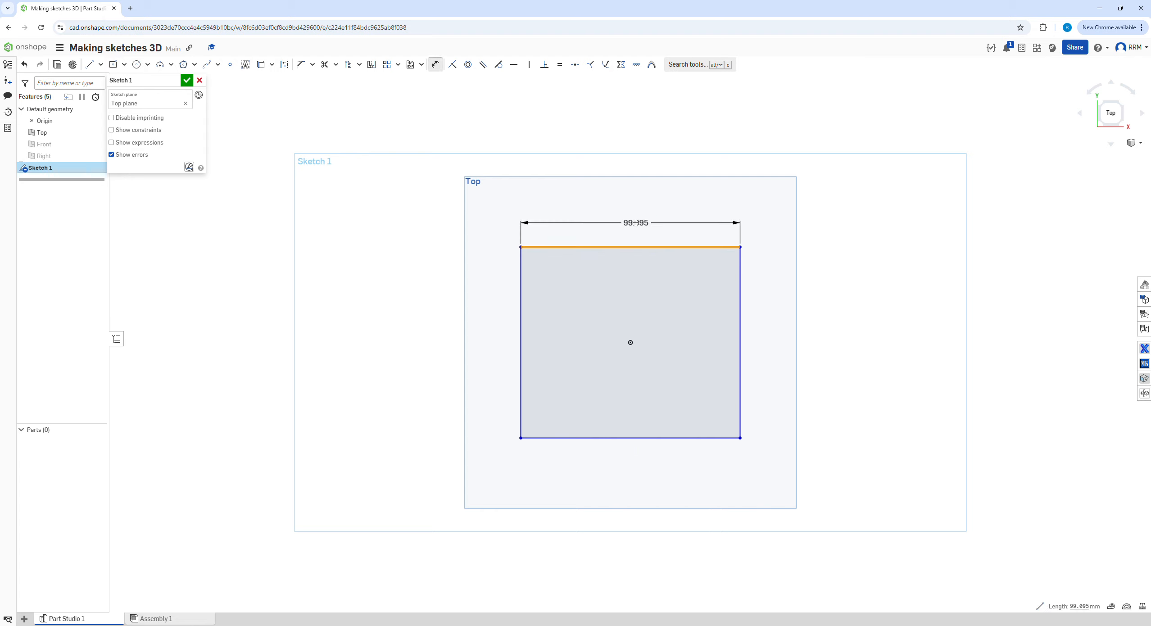
{"action": "left_click", "coordinate": [685, 233]}
{"action": "type", "text": "100"}
{"action": "key", "text": "Return"}
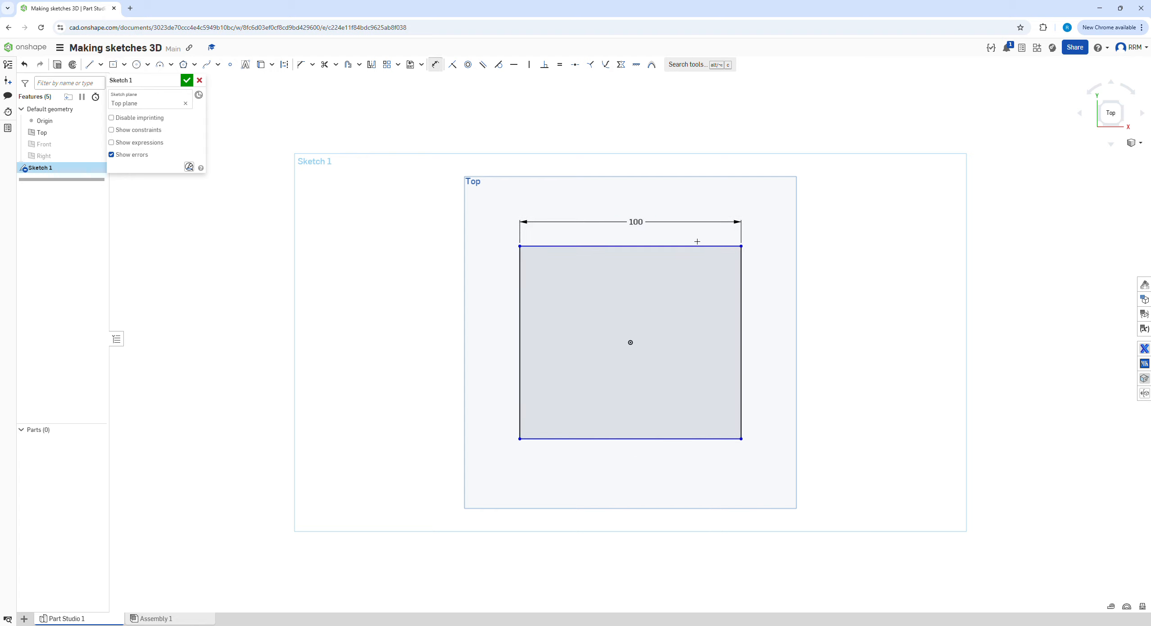
{"action": "left_click", "coordinate": [519, 325]}
{"action": "left_click", "coordinate": [509, 332]}
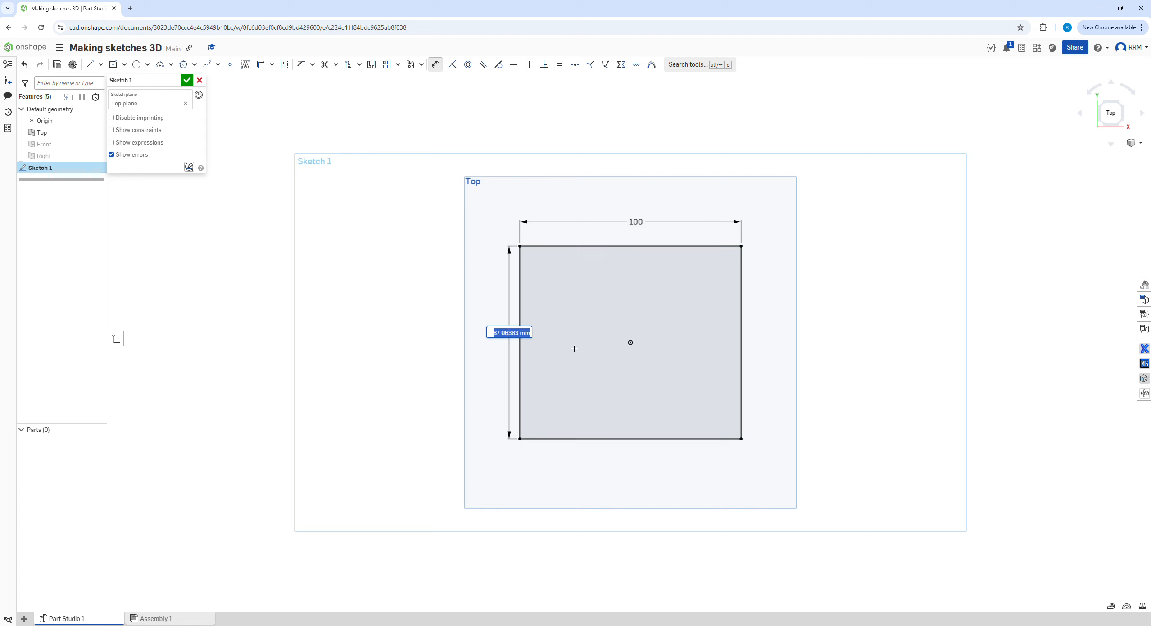
{"action": "type", "text": "100"}
{"action": "key", "text": "Return"}
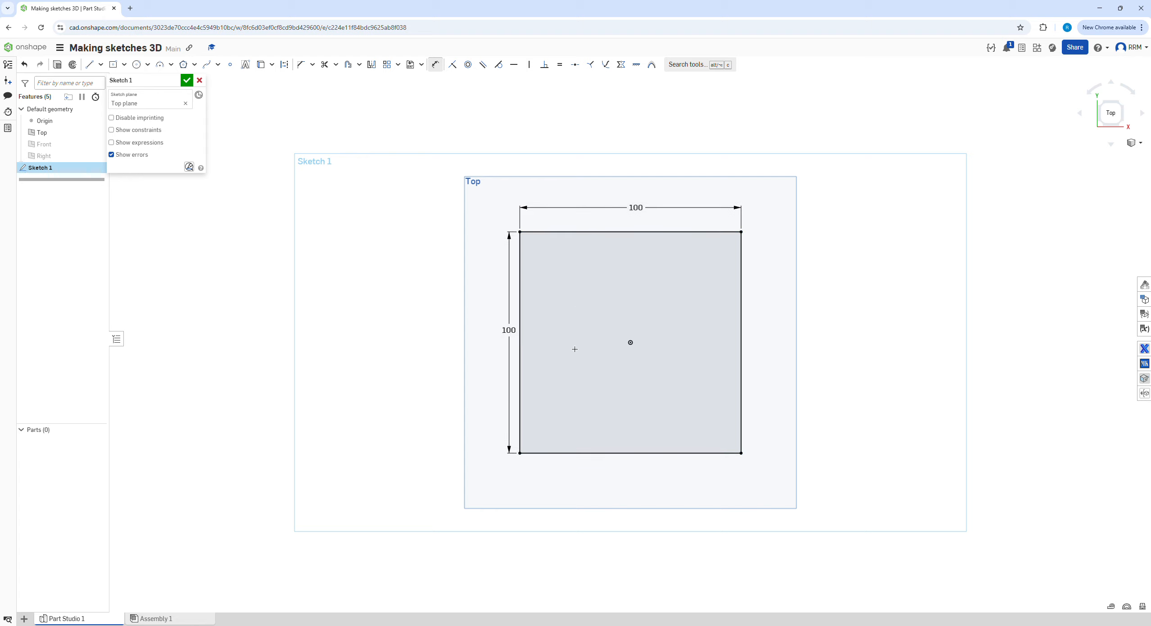
{"action": "left_click_drag", "start_coordinate": [512, 332], "coordinate": [502, 342]}
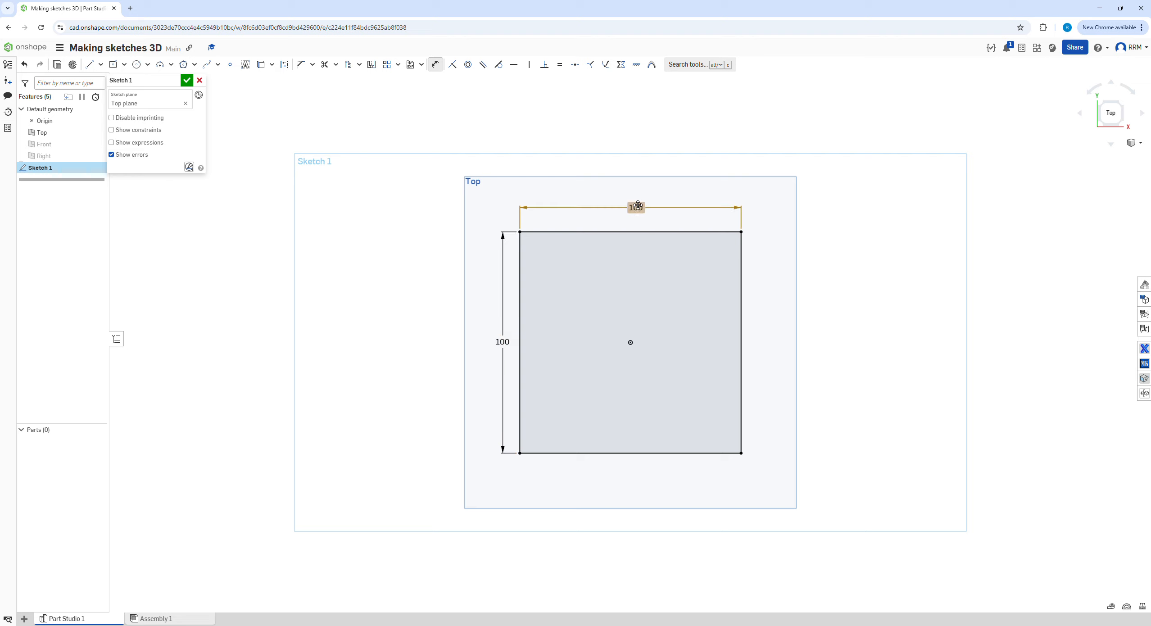
{"action": "left_click_drag", "start_coordinate": [636, 207], "coordinate": [619, 217]}
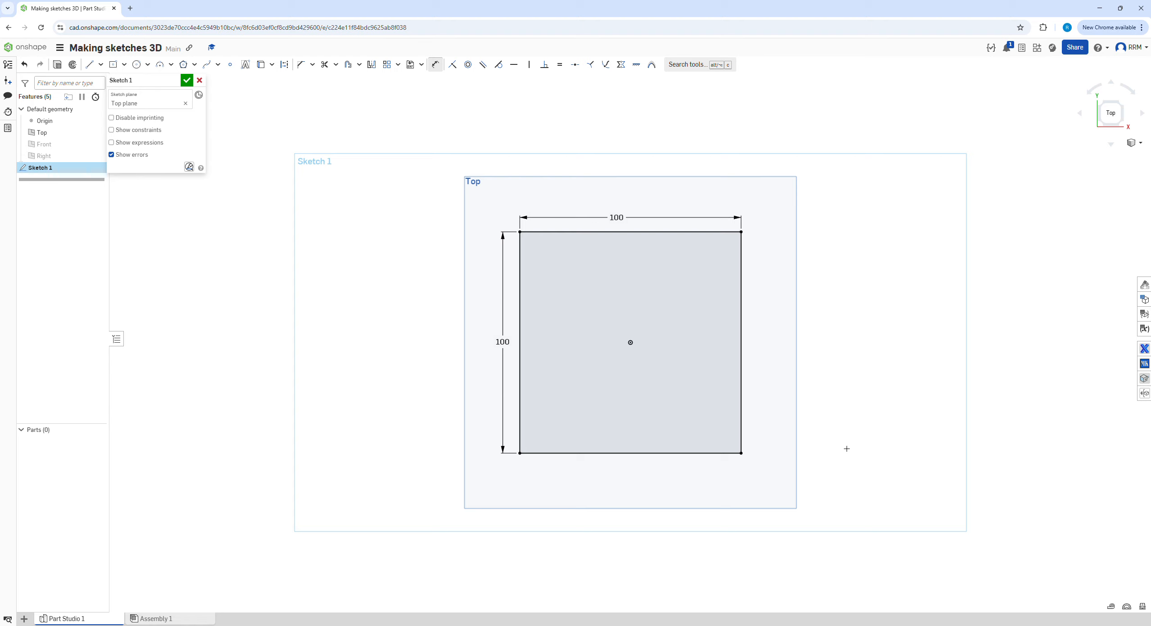
Step: Extrude the square sketch upward as a new solid with a Blind depth of 100 mm
{"action": "mouse_move", "coordinate": [843, 447]}
{"action": "right_mouse_down"}
{"action": "mouse_move", "coordinate": [822, 346]}
{"action": "mouse_move", "coordinate": [789, 311]}
{"action": "mouse_move", "coordinate": [796, 344]}
{"action": "mouse_move", "coordinate": [833, 355]}
{"action": "mouse_move", "coordinate": [842, 404]}
{"action": "mouse_move", "coordinate": [779, 431]}
{"action": "mouse_move", "coordinate": [825, 375]}
{"action": "mouse_move", "coordinate": [835, 420]}
{"action": "right_mouse_up"}
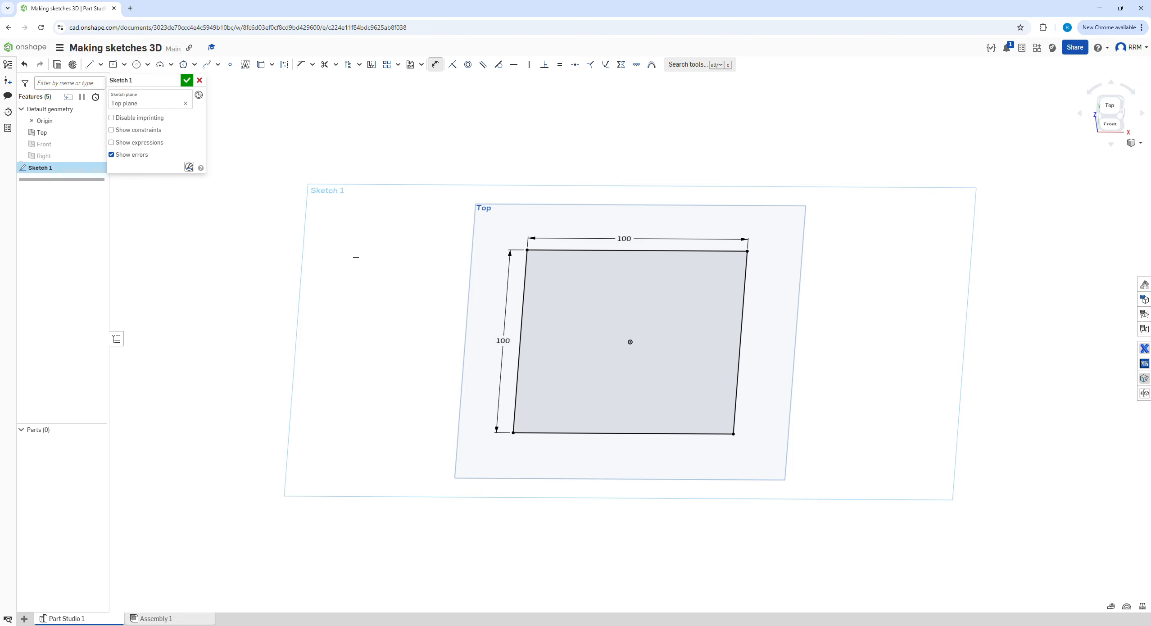
{"action": "left_click", "coordinate": [57, 66]}
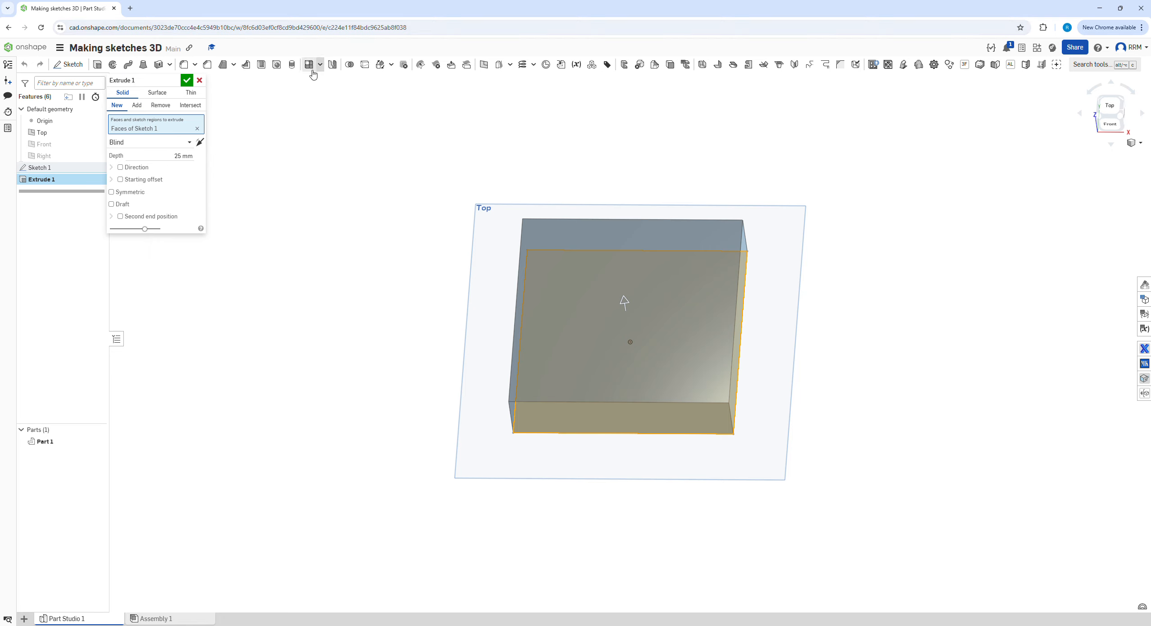
{"action": "key", "text": "shift+7"}
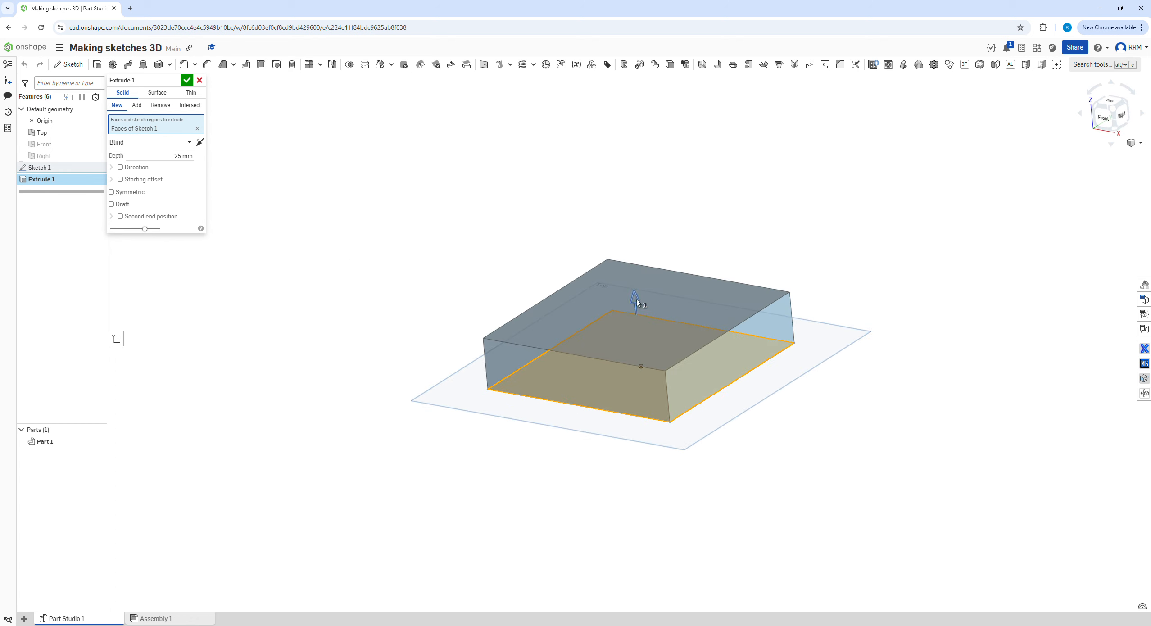
{"action": "left_click_drag", "start_coordinate": [637, 300], "coordinate": [627, 263]}
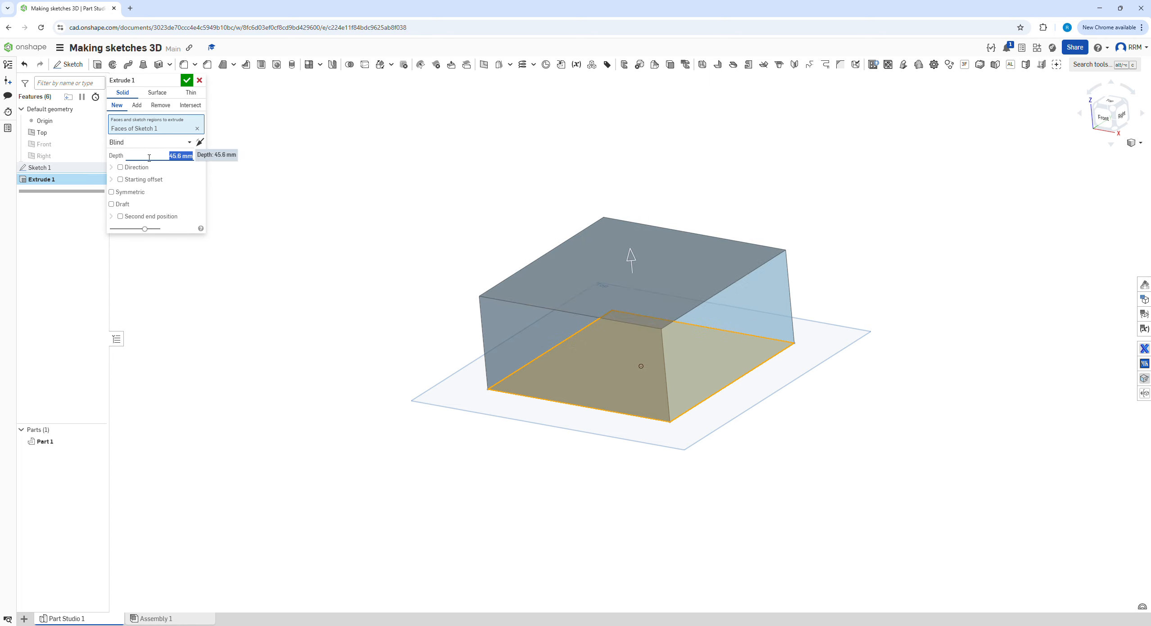
{"action": "type", "text": "100"}
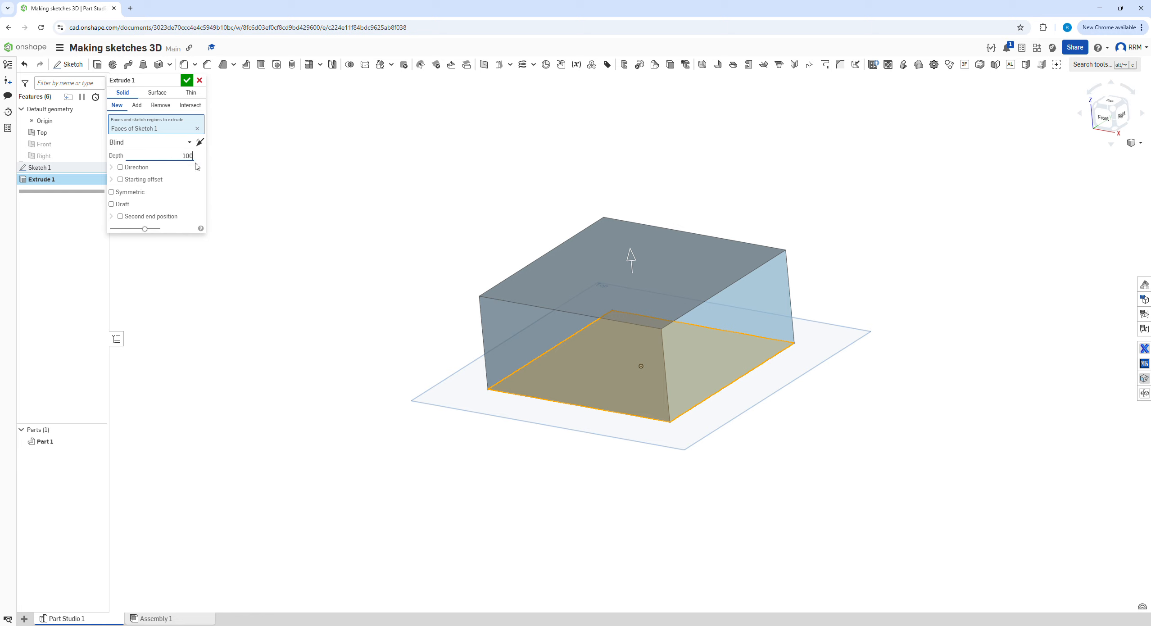
{"action": "key", "text": "Return"}
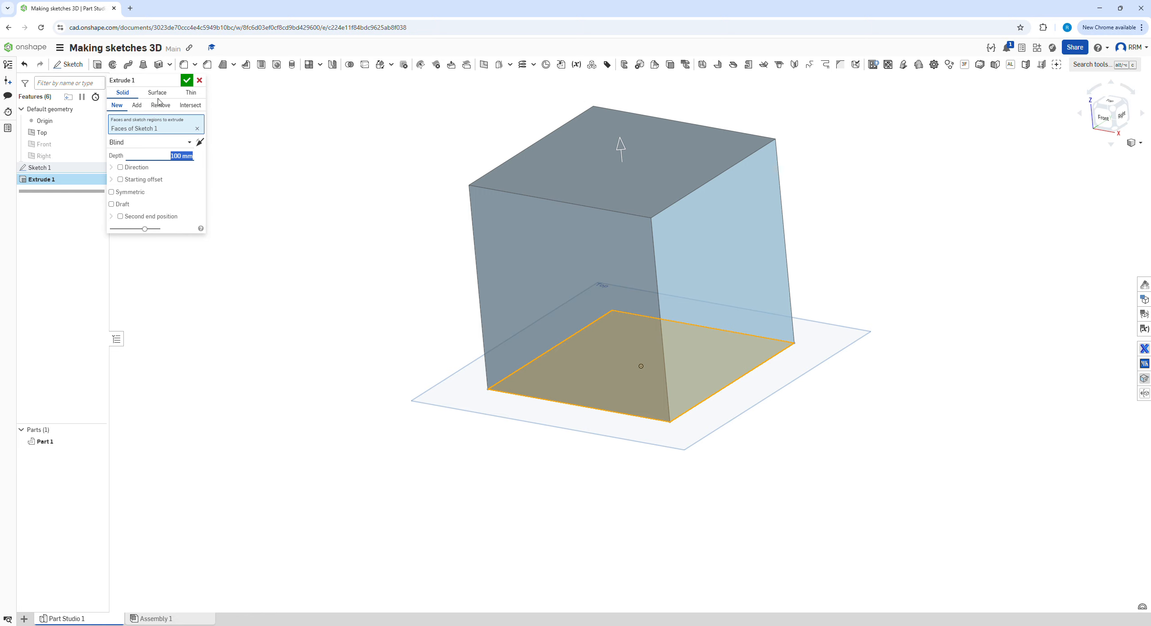
Step: Keep the Blind end type and try reversing the extrusion direction, switching it back to upward
{"action": "left_click", "coordinate": [174, 143]}
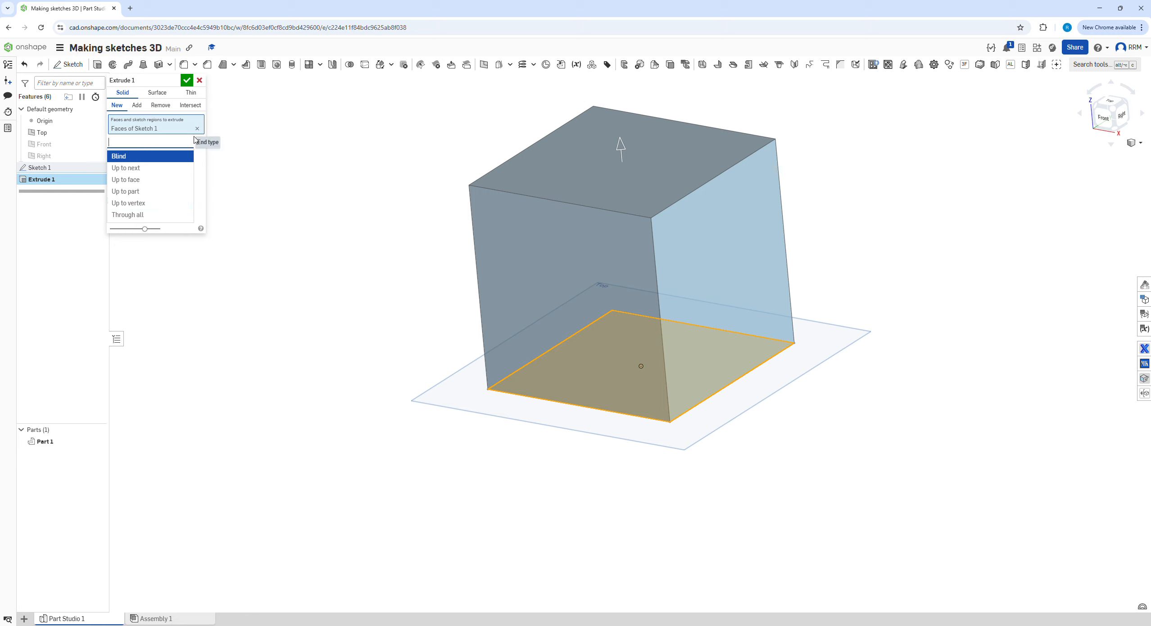
{"action": "left_click", "coordinate": [158, 156]}
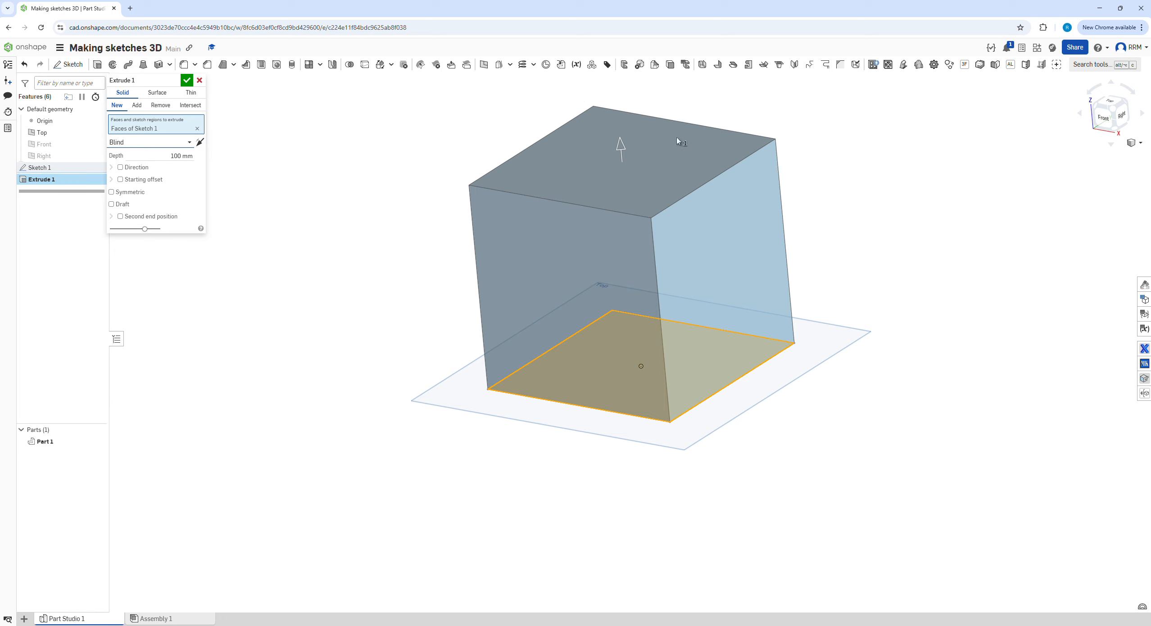
{"action": "left_click", "coordinate": [199, 142]}
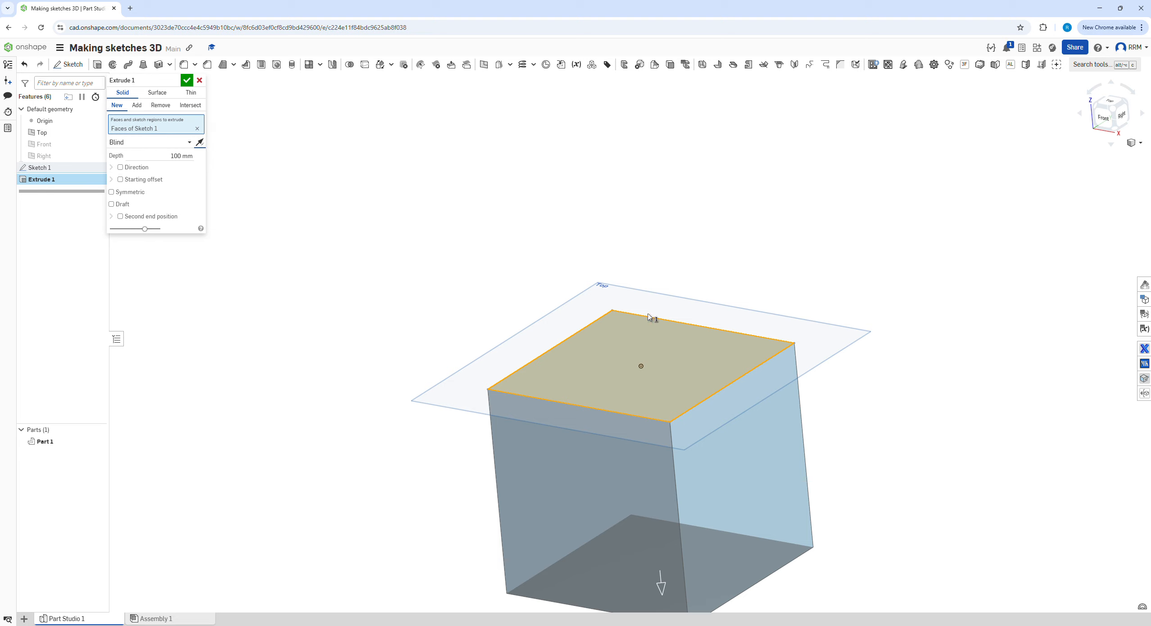
{"action": "left_click", "coordinate": [199, 142]}
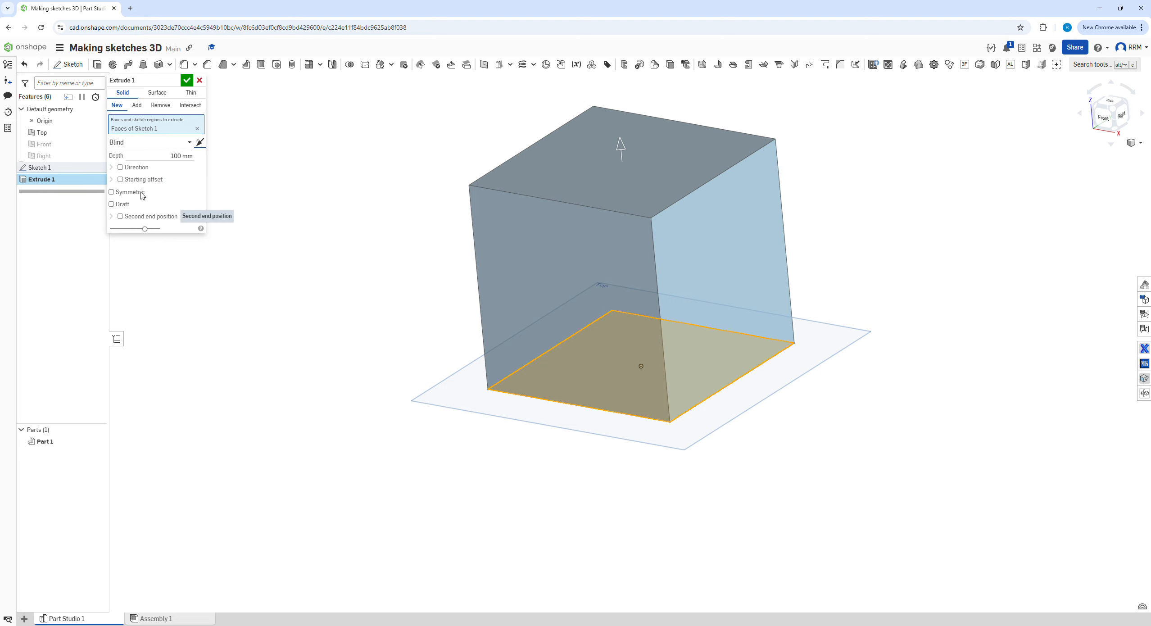
Step: Try a Blind starting offset of 10 mm on the extrusion and turn the offset off again
{"action": "left_click", "coordinate": [120, 180]}
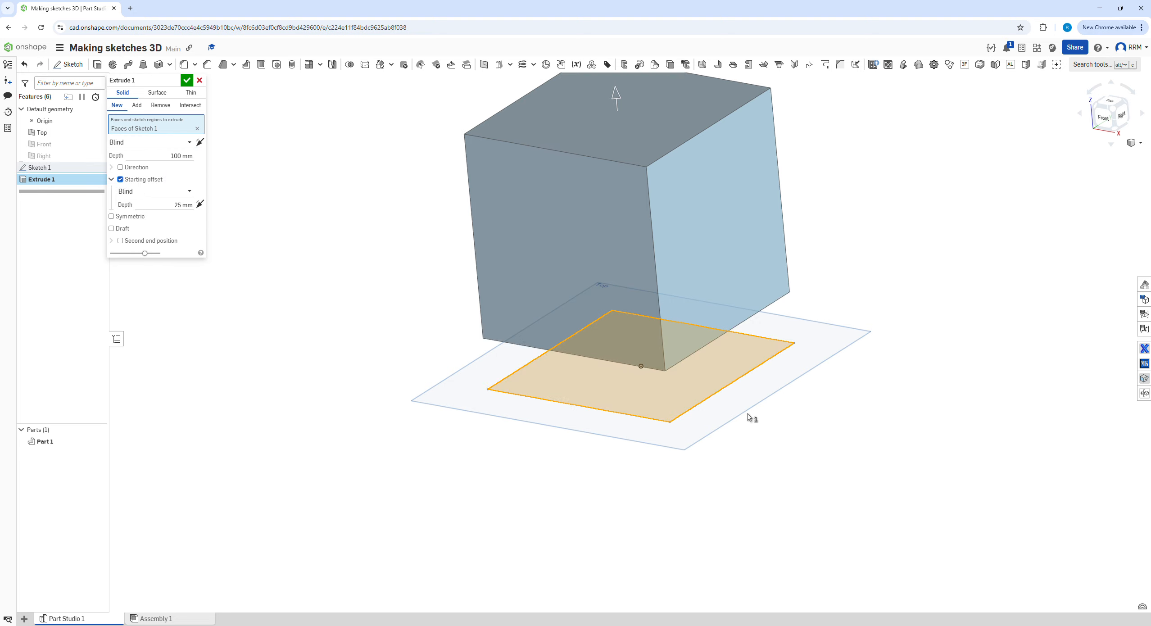
{"action": "middle_click_drag", "start_coordinate": [745, 416], "coordinate": [697, 457]}
{"action": "right_click_drag", "start_coordinate": [697, 459], "coordinate": [263, 254]}
{"action": "left_click", "coordinate": [182, 205]}
{"action": "type", "text": "1"}
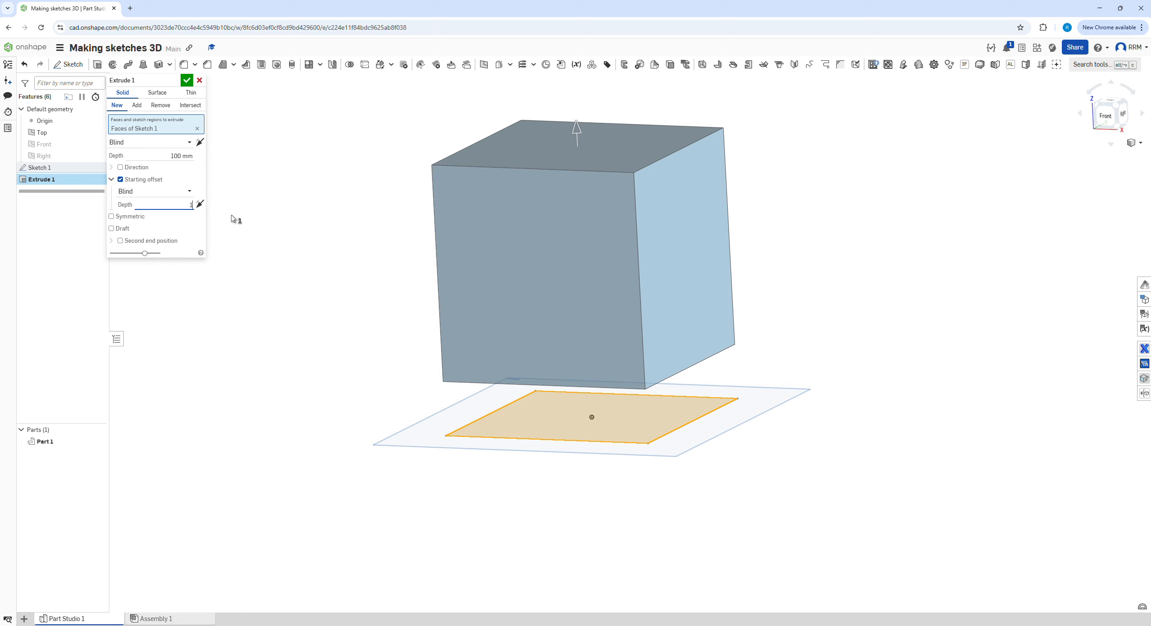
{"action": "type", "text": "0"}
{"action": "key", "text": "Return"}
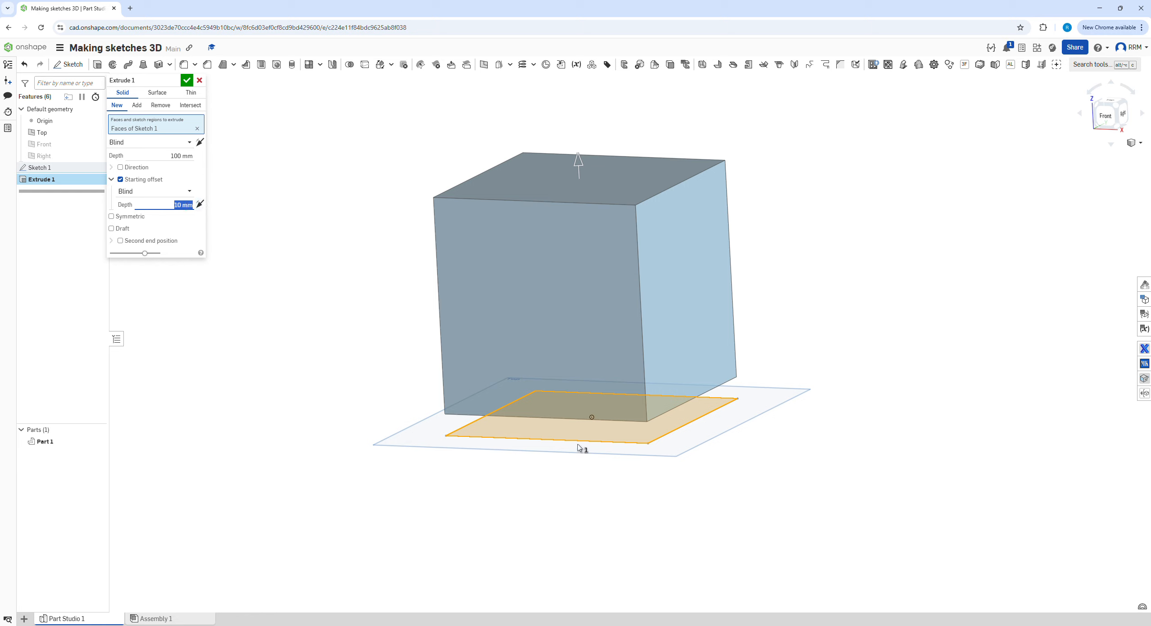
{"action": "right_click_drag", "start_coordinate": [580, 448], "coordinate": [541, 432]}
{"action": "left_click", "coordinate": [122, 191]}
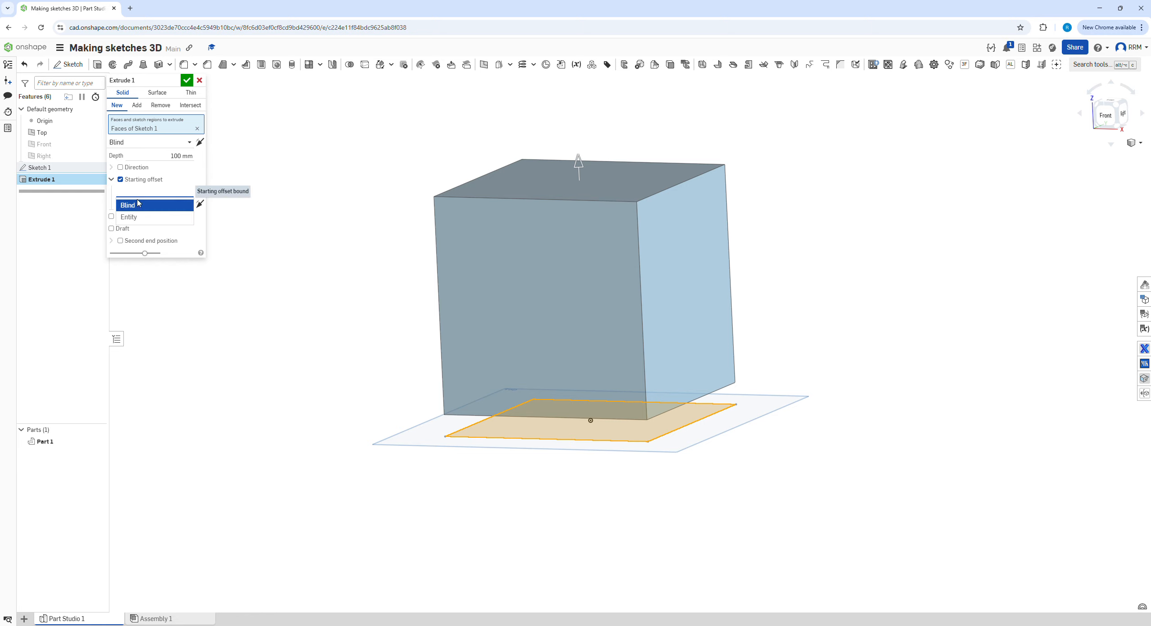
{"action": "left_click", "coordinate": [120, 180]}
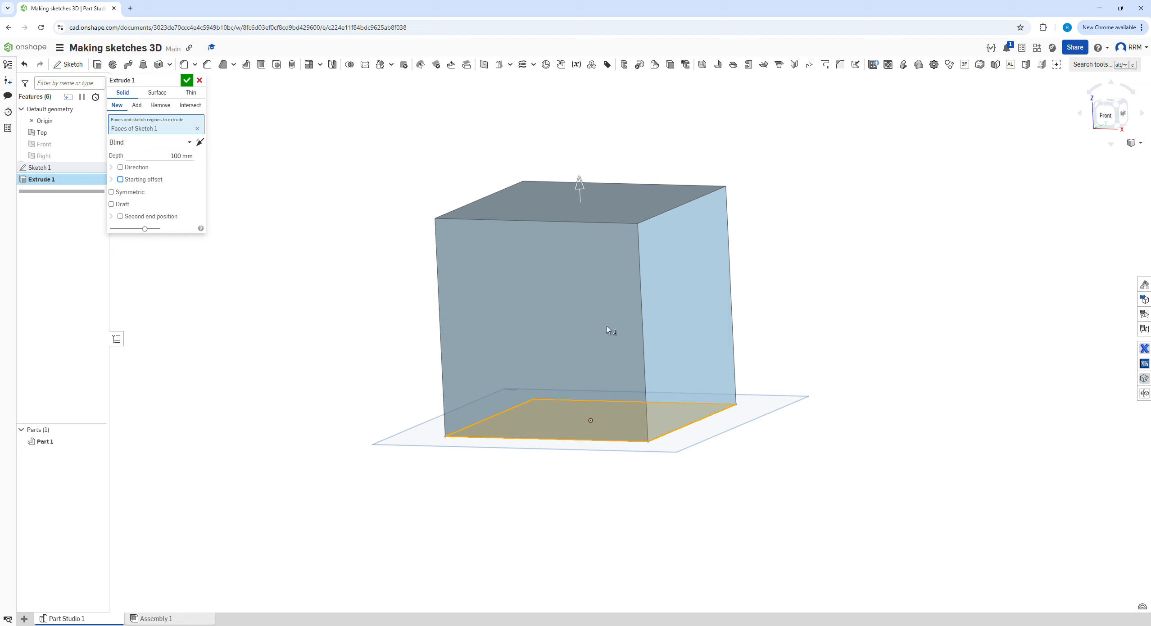
Step: Try making the extrusion symmetric about the sketch plane, inspect it, and turn the symmetric option off again
{"action": "left_click", "coordinate": [112, 195]}
{"action": "mouse_move", "coordinate": [534, 470]}
{"action": "middle_mouse_down"}
{"action": "mouse_move", "coordinate": [543, 445]}
{"action": "mouse_move", "coordinate": [500, 421]}
{"action": "middle_mouse_up"}
{"action": "mouse_move", "coordinate": [567, 430]}
{"action": "right_mouse_down"}
{"action": "mouse_move", "coordinate": [518, 441]}
{"action": "mouse_move", "coordinate": [517, 422]}
{"action": "right_mouse_up"}
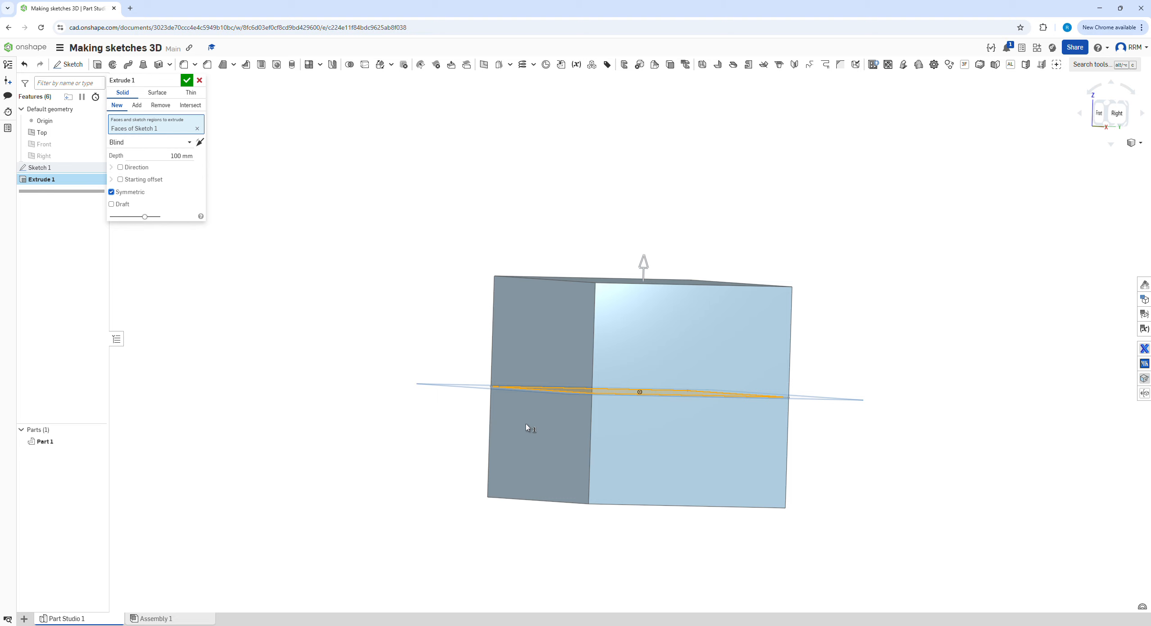
{"action": "right_click_drag", "start_coordinate": [525, 424], "coordinate": [533, 444]}
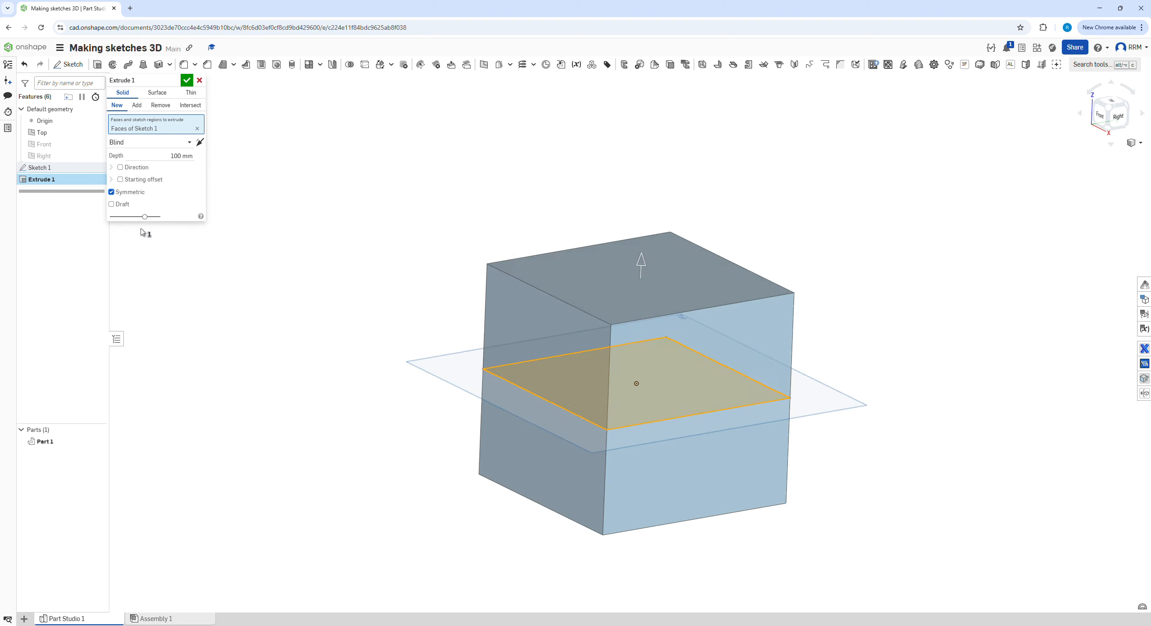
{"action": "left_click", "coordinate": [112, 192]}
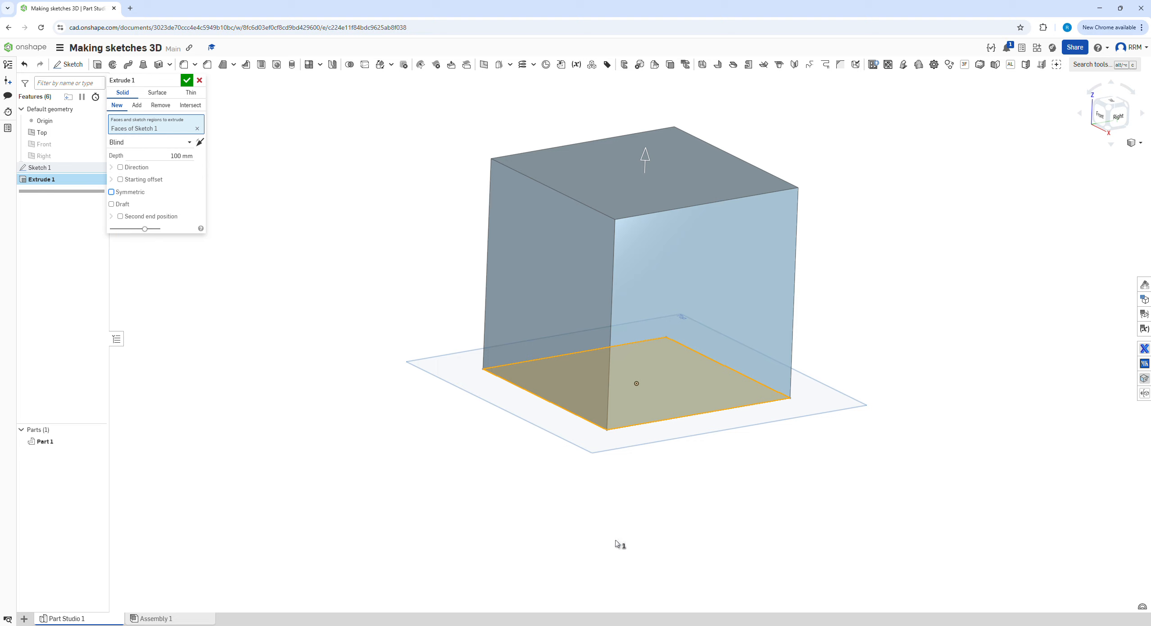
Step: Add a second end position to the extrusion with a Blind depth of 50 mm below the sketch plane
{"action": "left_click", "coordinate": [120, 216]}
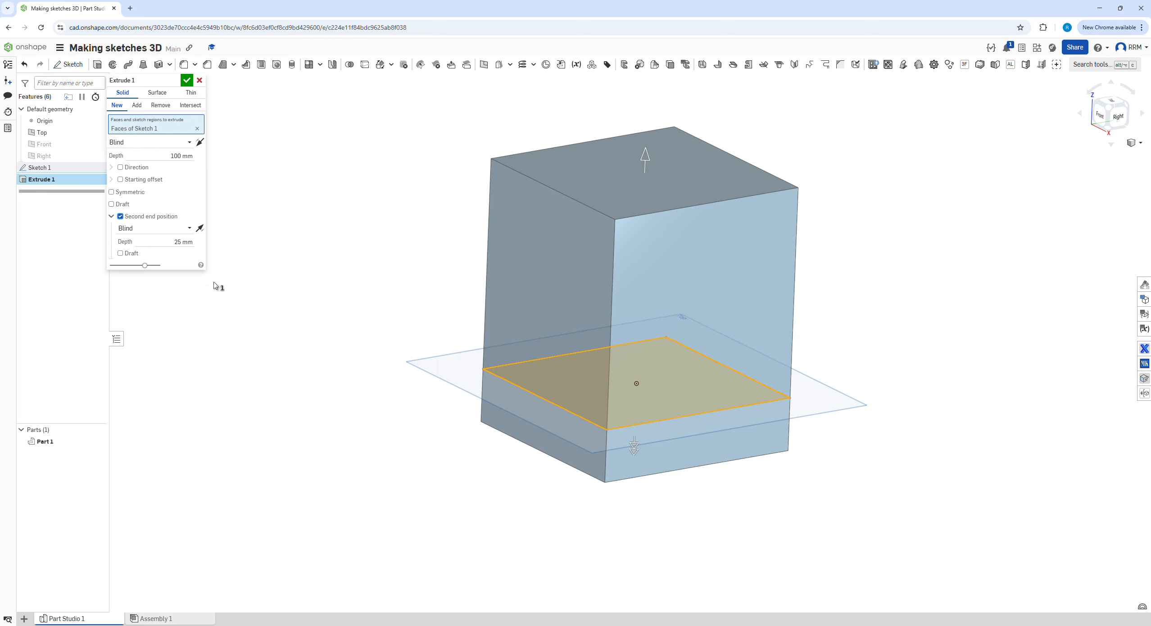
{"action": "left_click", "coordinate": [182, 242]}
{"action": "type", "text": "50"}
{"action": "key", "text": "Return"}
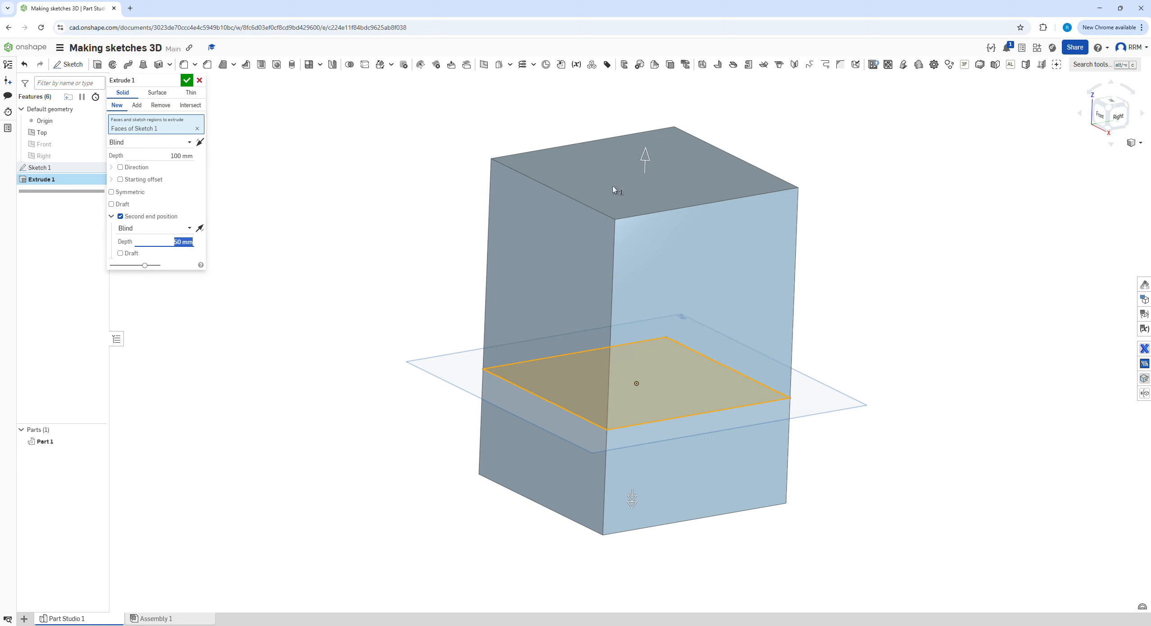
Step: Add a 10 degree draft to the extrusion's upper portion and flip it to taper inward
{"action": "left_click", "coordinate": [111, 204]}
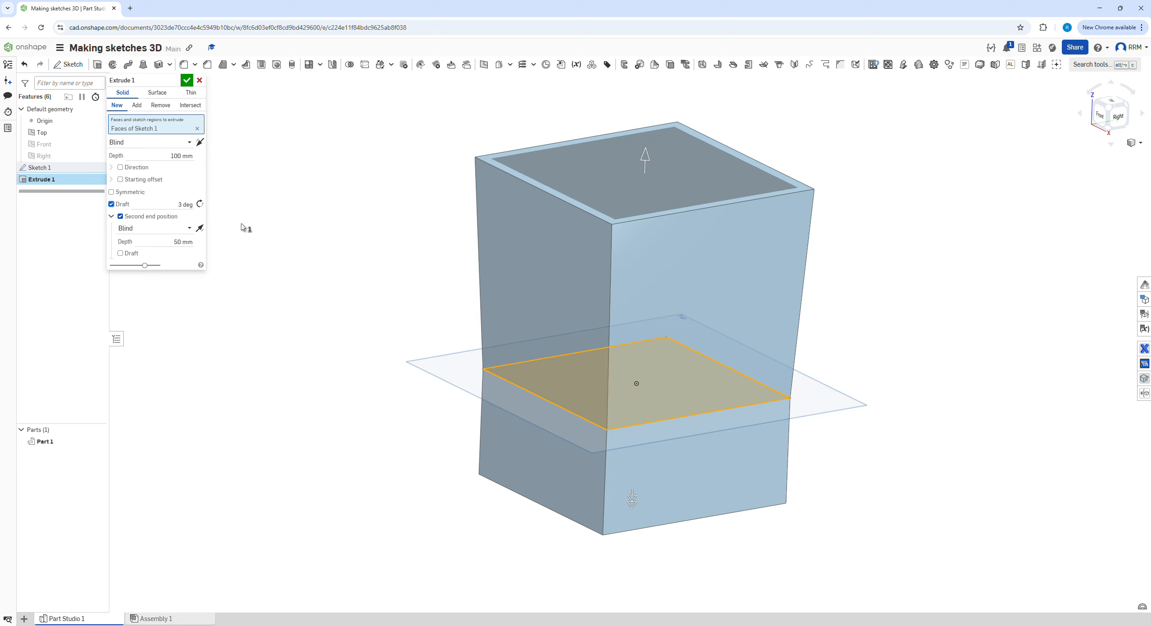
{"action": "left_click", "coordinate": [179, 204]}
{"action": "type", "text": "10"}
{"action": "key", "text": "Return"}
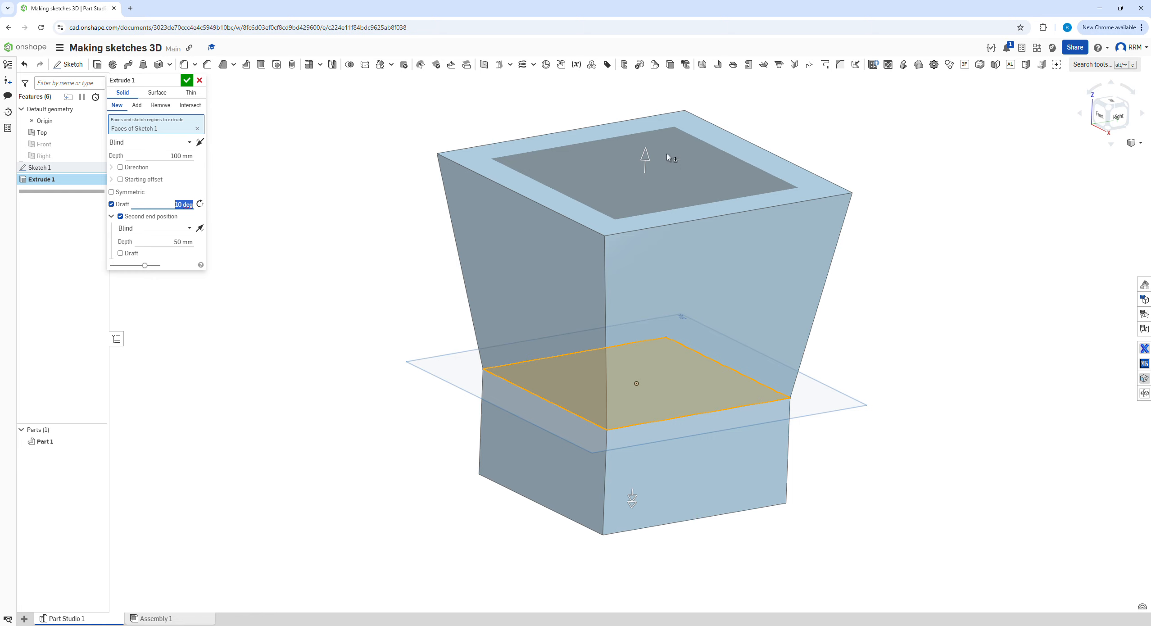
{"action": "left_click", "coordinate": [199, 205]}
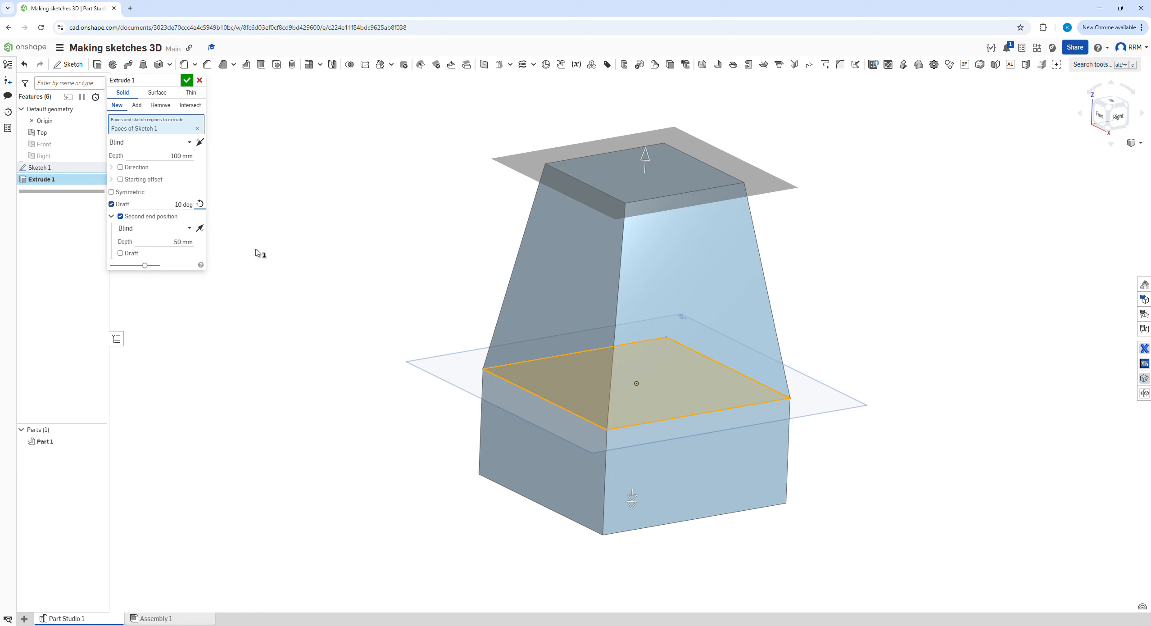
Step: Add a 5 degree draft to the second end position, flip it to taper inward, and inspect the lower portion
{"action": "left_click", "coordinate": [120, 254]}
{"action": "left_click", "coordinate": [146, 257]}
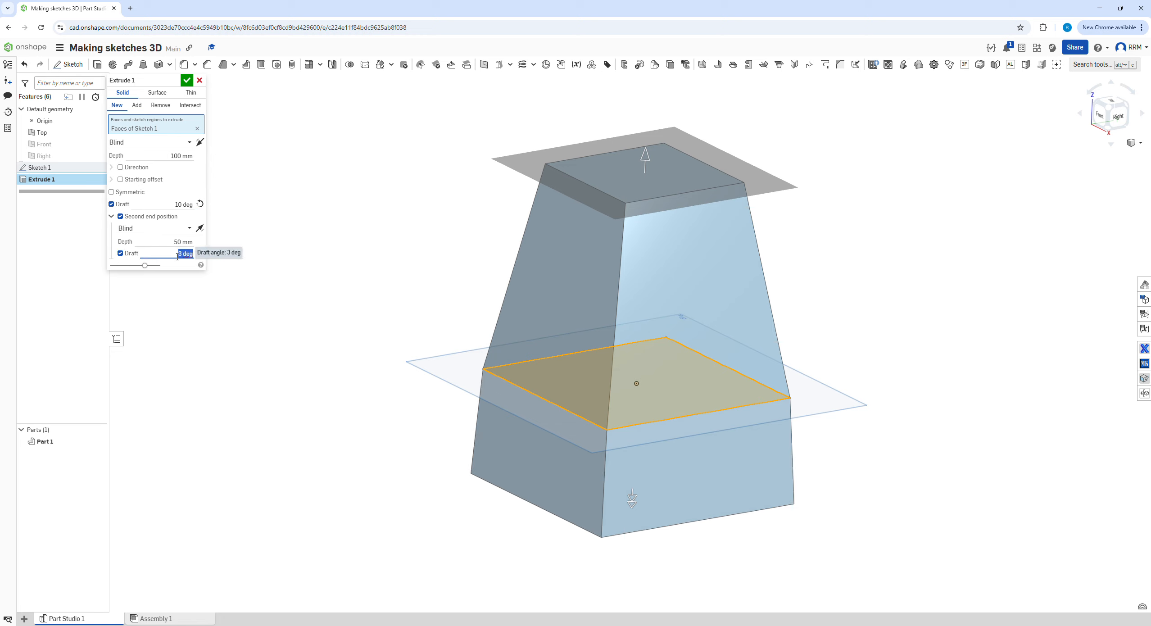
{"action": "type", "text": "5"}
{"action": "key", "text": "Return"}
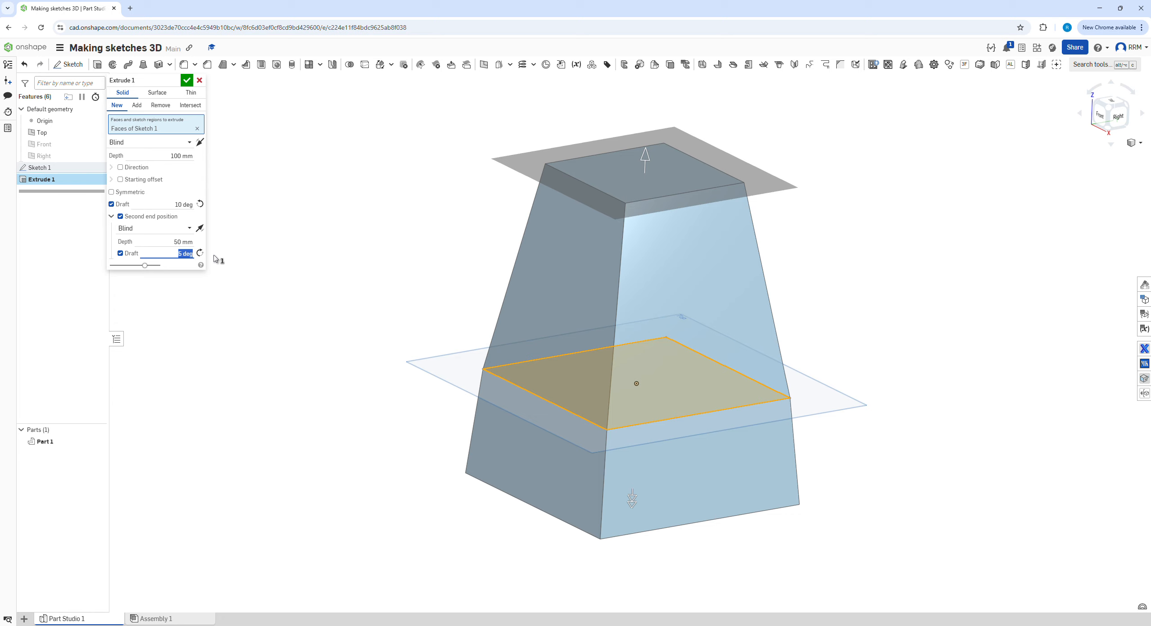
{"action": "right_click_drag", "start_coordinate": [511, 457], "coordinate": [484, 457]}
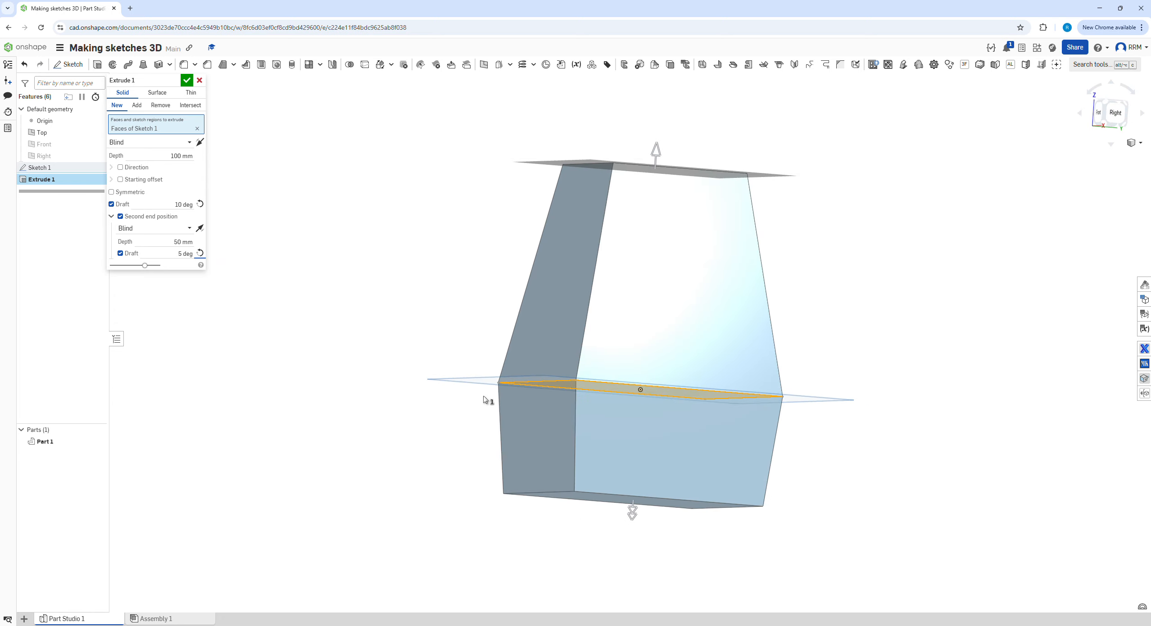
{"action": "right_click_drag", "start_coordinate": [529, 243], "coordinate": [514, 286]}
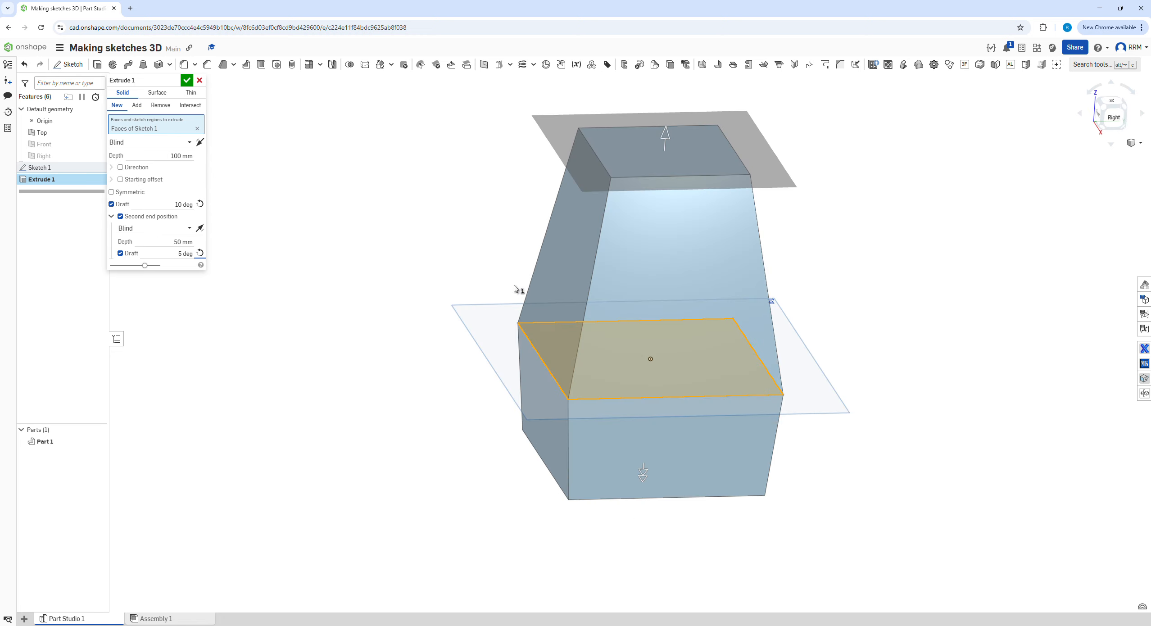
Step: Turn off both drafts and the second end position, and accept the extrusion as a plain straight block
{"action": "left_click", "coordinate": [120, 254]}
{"action": "left_click", "coordinate": [121, 216]}
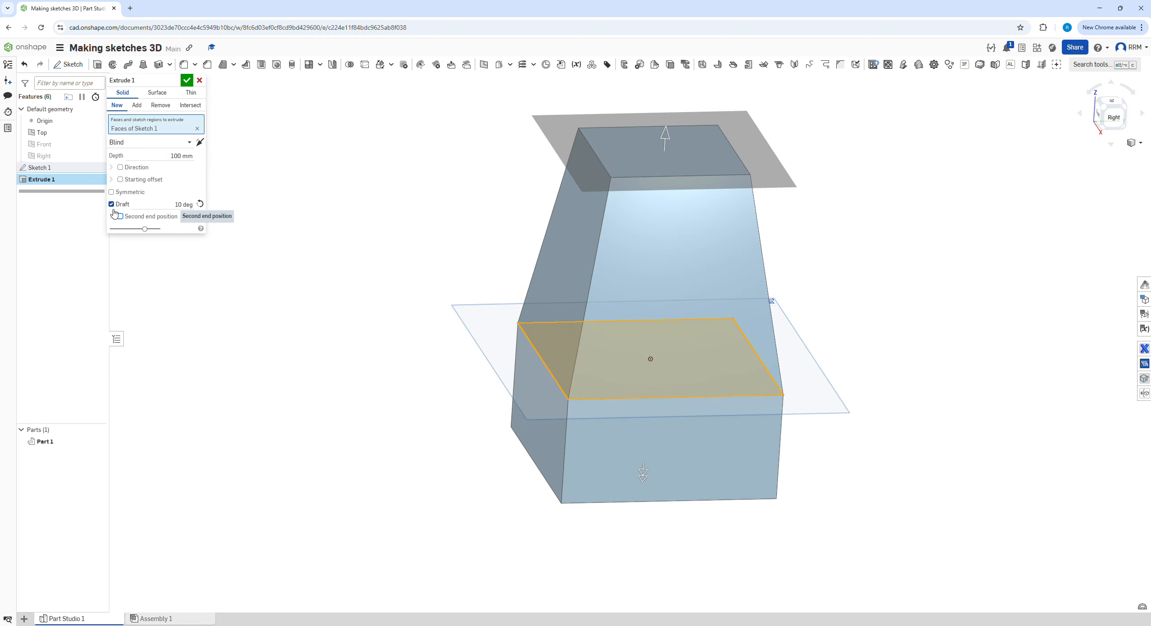
{"action": "left_click", "coordinate": [111, 204]}
{"action": "right_click_drag", "start_coordinate": [365, 277], "coordinate": [629, 341]}
{"action": "scroll", "coordinate": [629, 342], "scroll_direction": "down", "scroll_amount": 3}
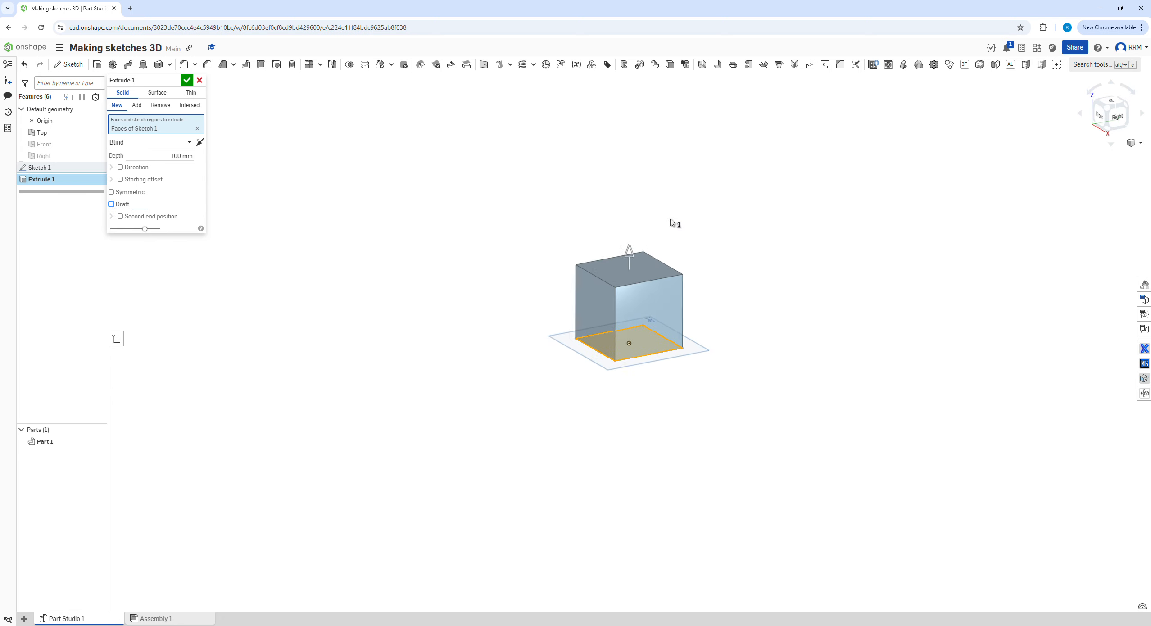
{"action": "scroll", "coordinate": [673, 223], "scroll_direction": "up", "scroll_amount": 2}
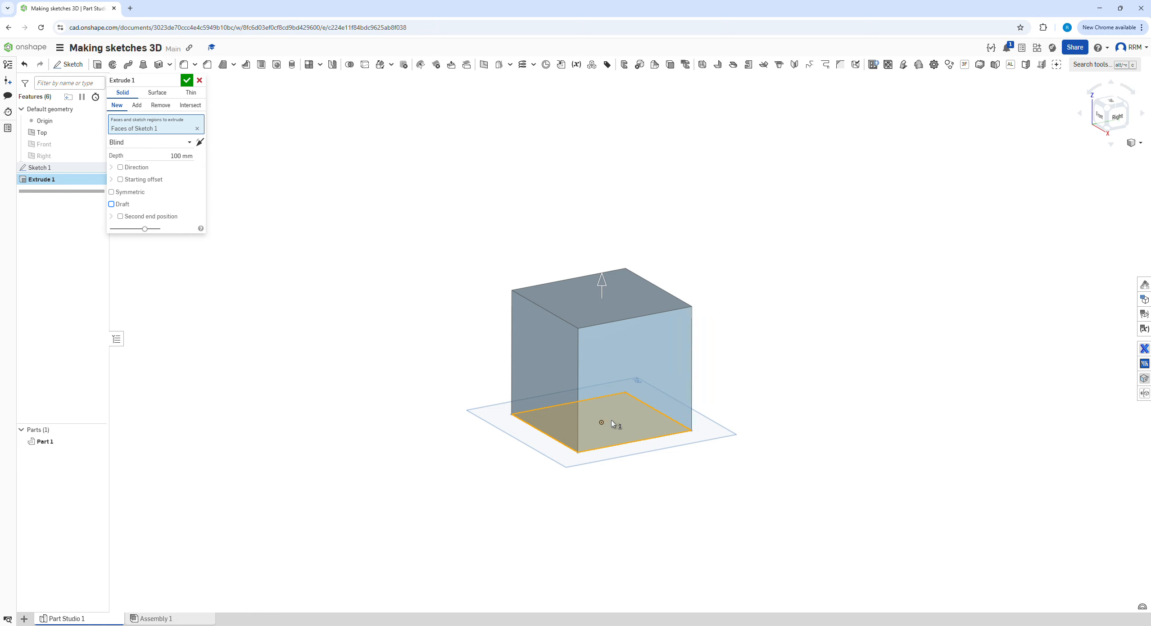
{"action": "scroll", "coordinate": [615, 419], "scroll_direction": "up", "scroll_amount": 2}
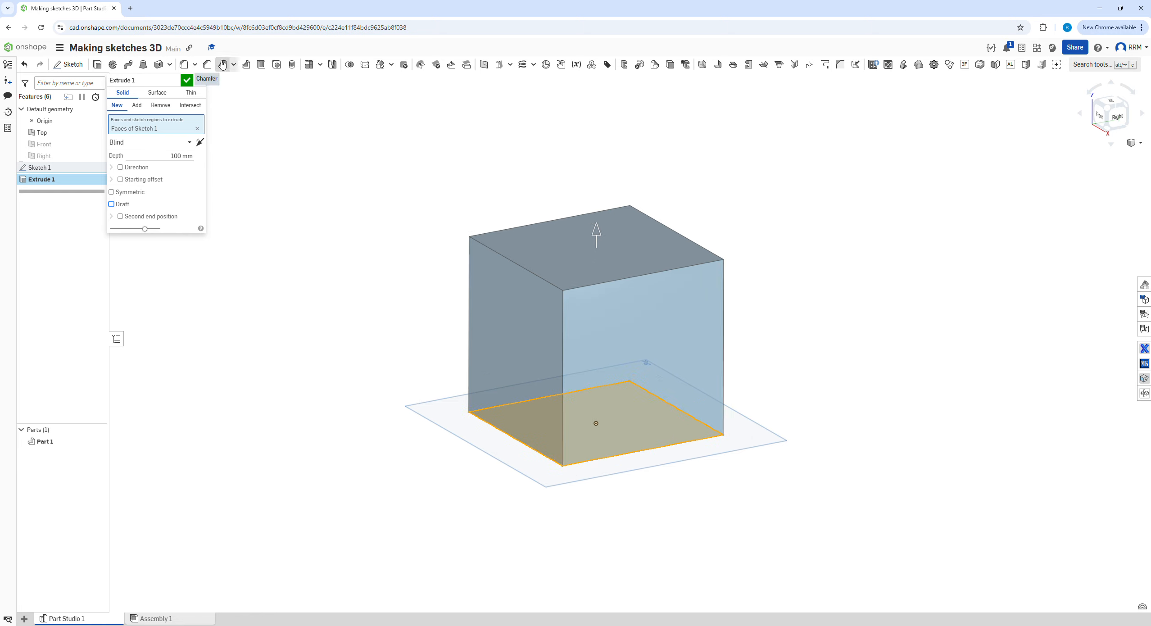
{"action": "left_click", "coordinate": [187, 80]}
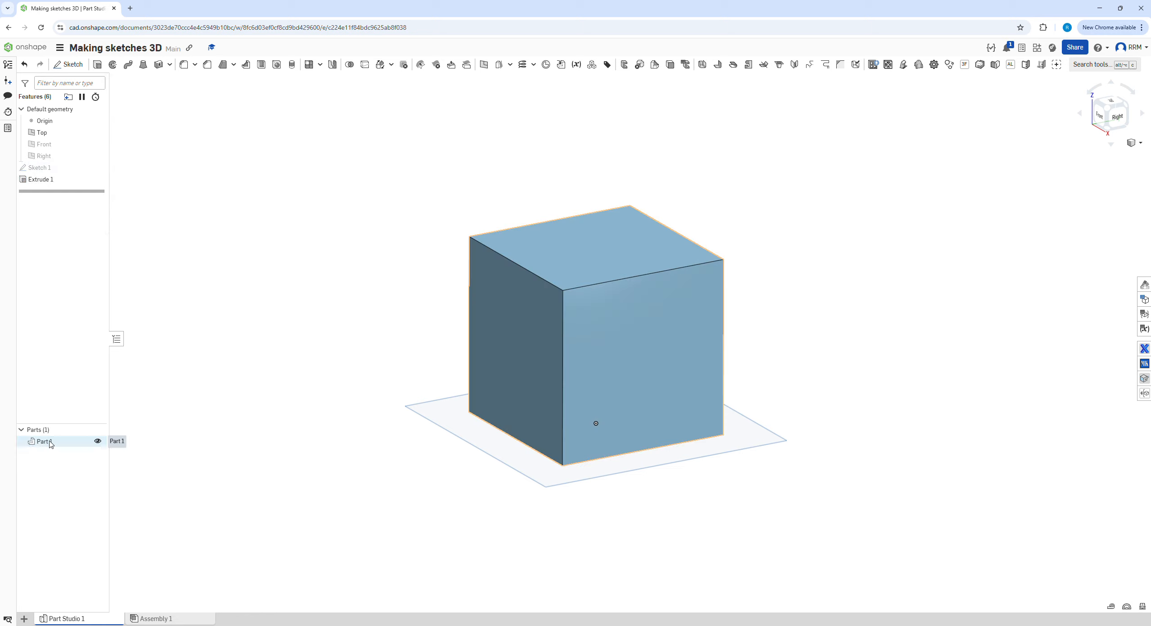
Step: Edit the base sketch, setting the rectangle's dimensions to 150 mm long and 40 mm wide, and finish the sketch
{"action": "double_click", "coordinate": [45, 167]}
{"action": "key", "text": "n"}
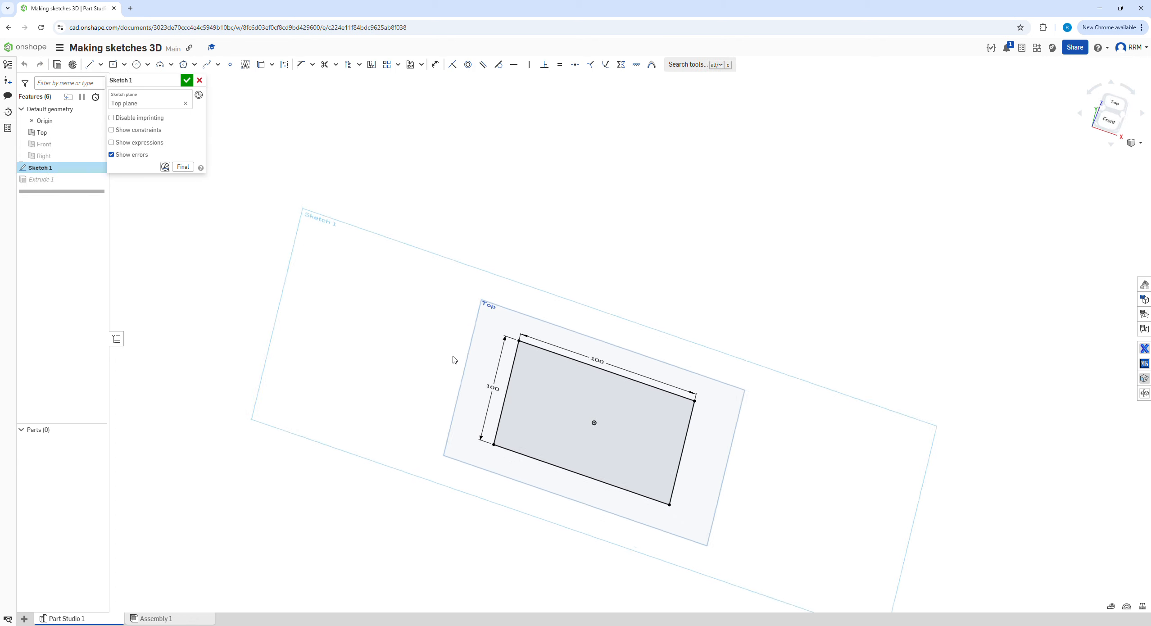
{"action": "double_click", "coordinate": [601, 316]}
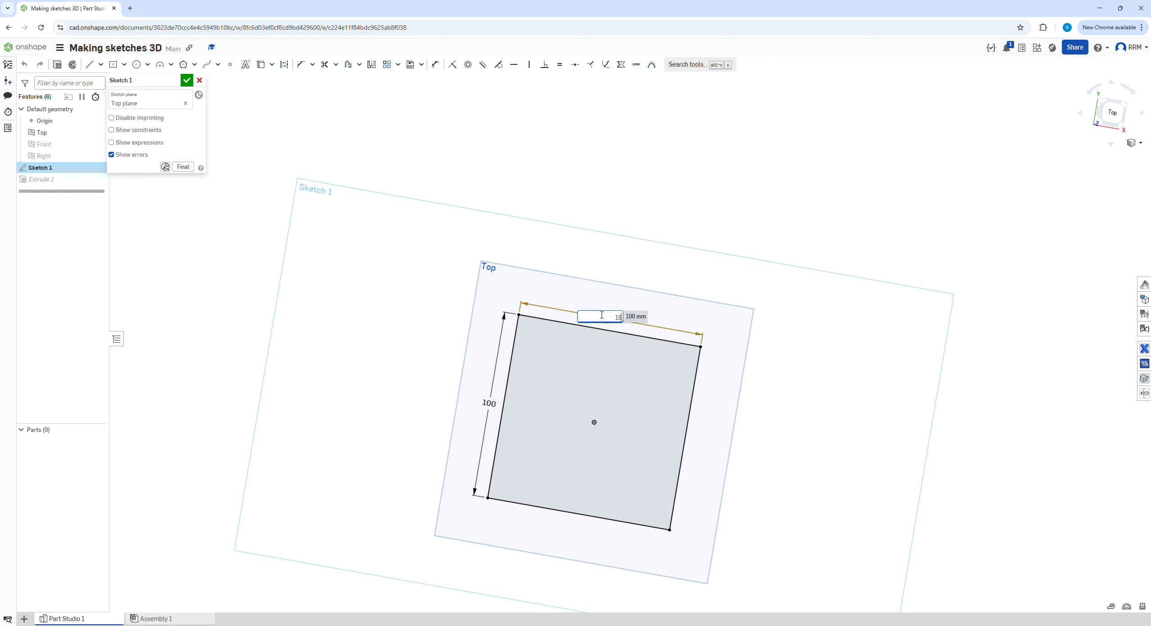
{"action": "key", "text": "Return"}
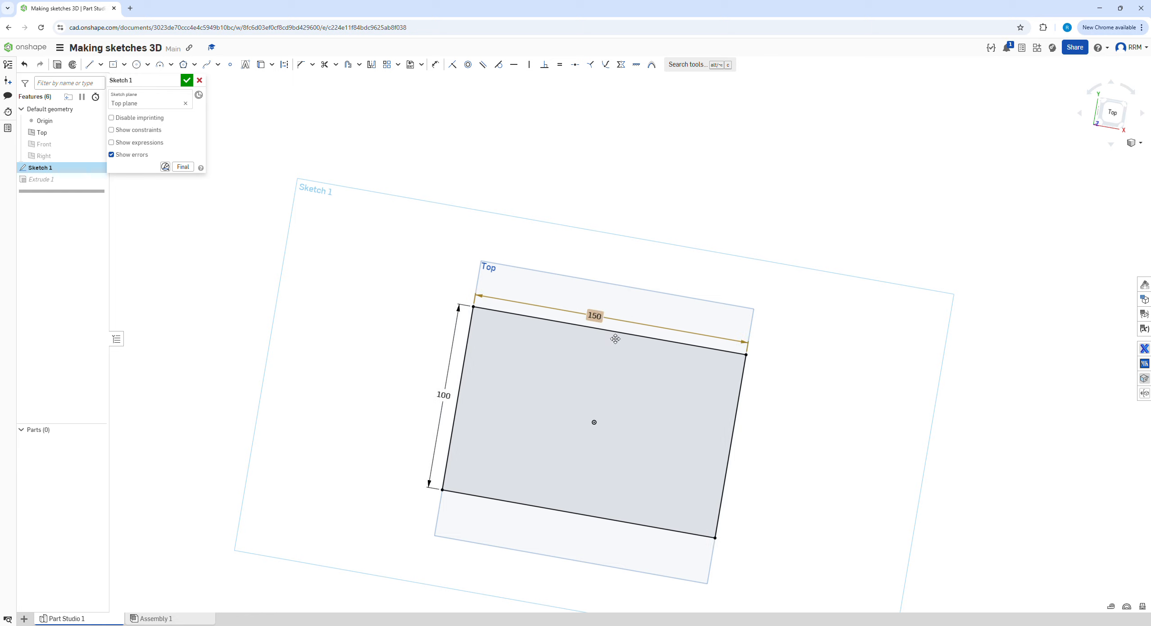
{"action": "double_click", "coordinate": [444, 395]}
{"action": "type", "text": "40"}
{"action": "key", "text": "Return"}
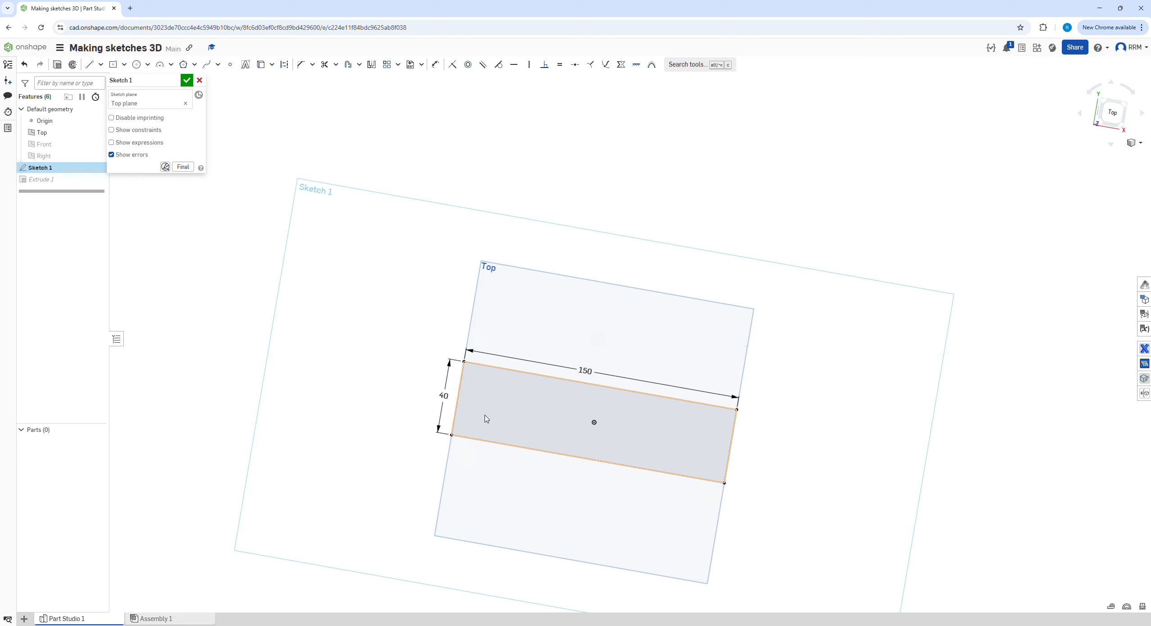
{"action": "left_click", "coordinate": [187, 80]}
Step: Edit the existing extrusion, set its depth to 25 mm, accept it, and inspect the block
{"action": "right_click_drag", "start_coordinate": [391, 350], "coordinate": [325, 242]}
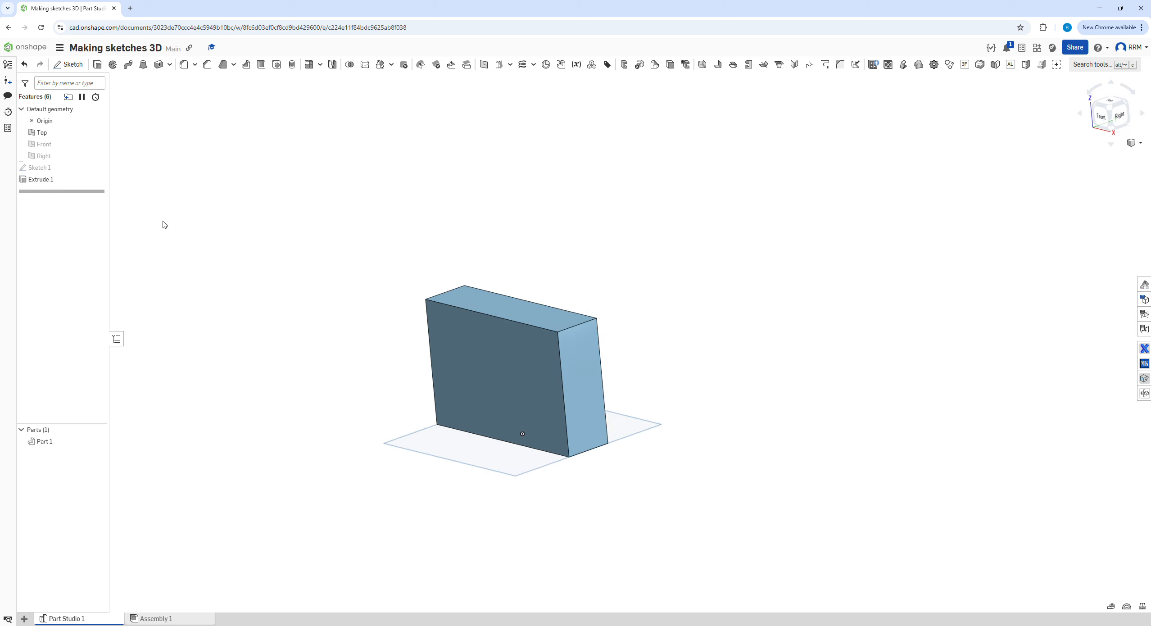
{"action": "double_click", "coordinate": [49, 179]}
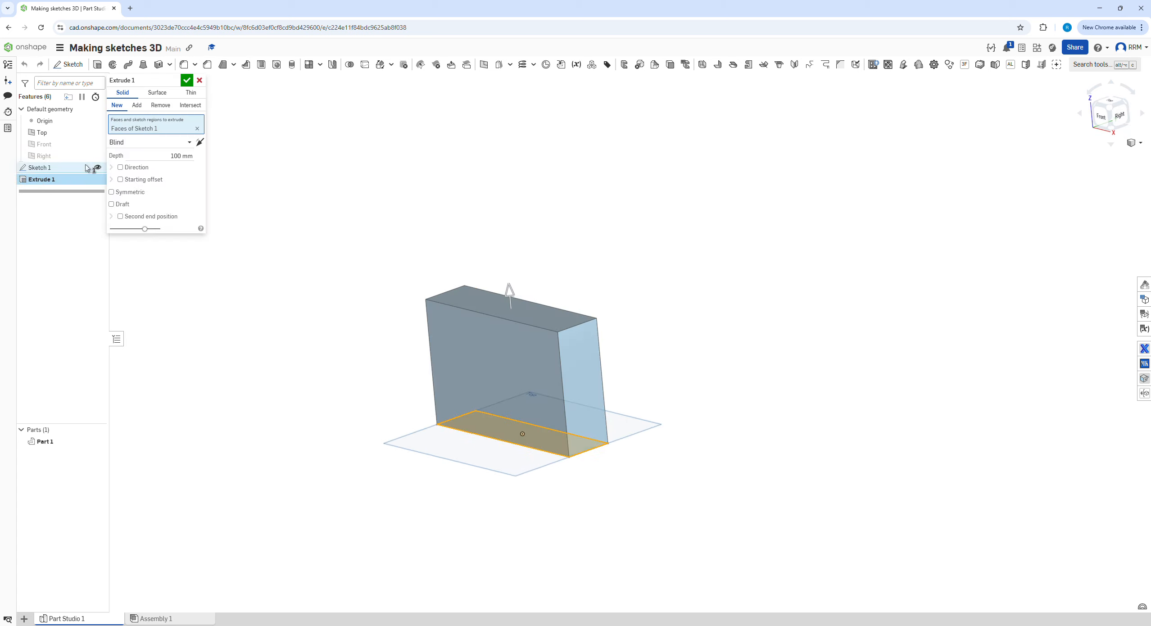
{"action": "left_click", "coordinate": [176, 155]}
{"action": "type", "text": "2"}
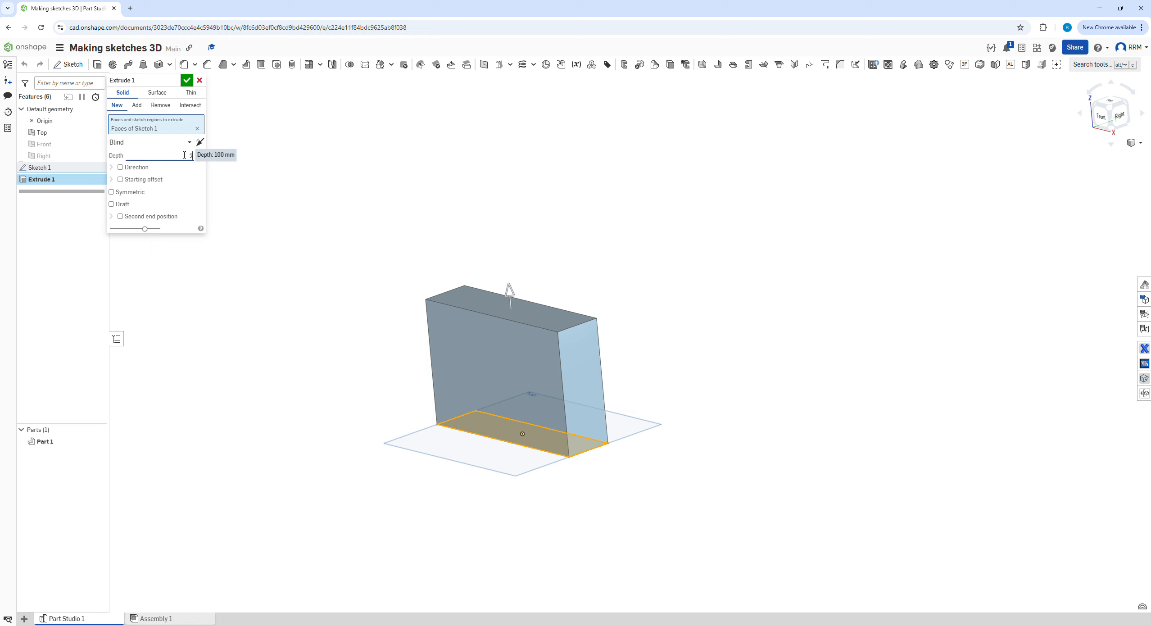
{"action": "type", "text": "5"}
{"action": "key", "text": "Return"}
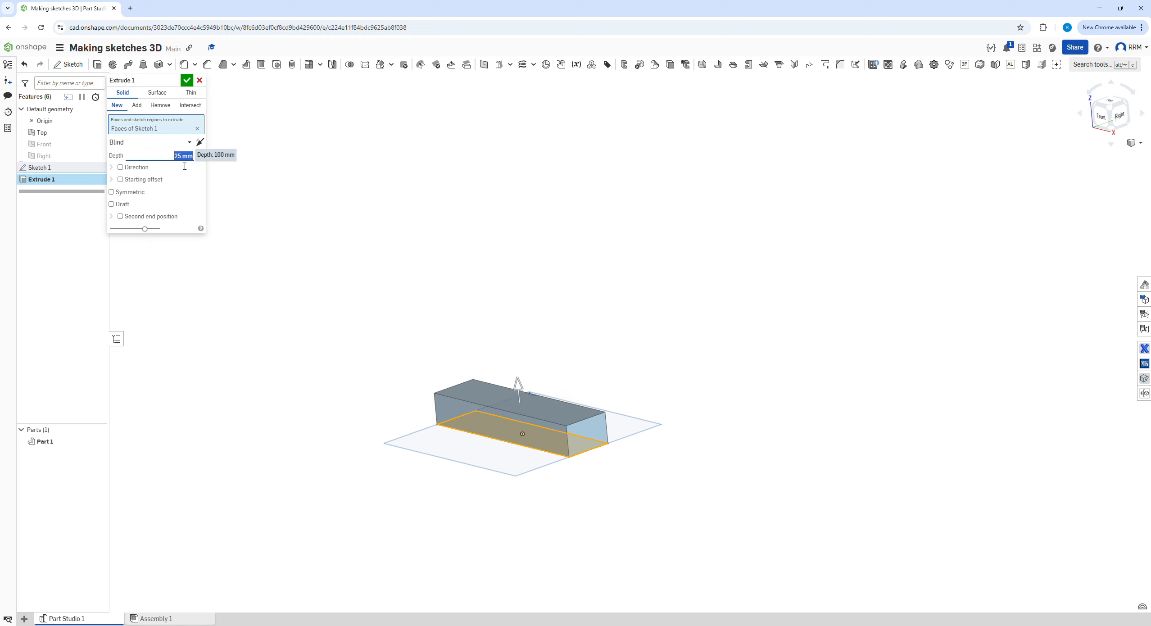
{"action": "left_click", "coordinate": [186, 81]}
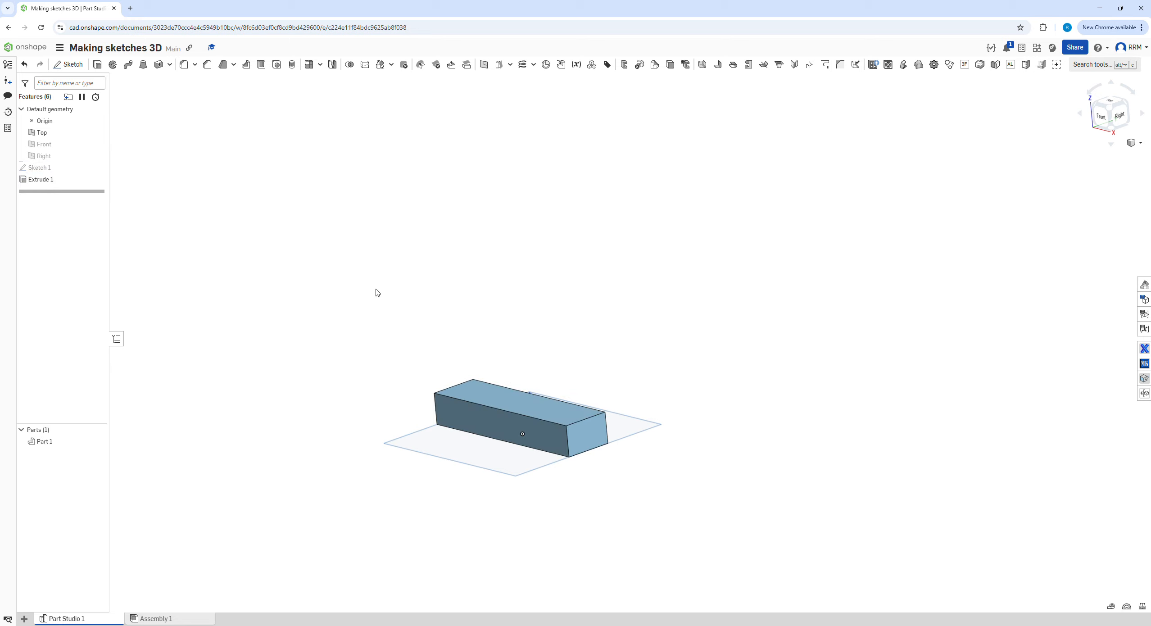
{"action": "right_click_drag", "start_coordinate": [378, 293], "coordinate": [449, 297]}
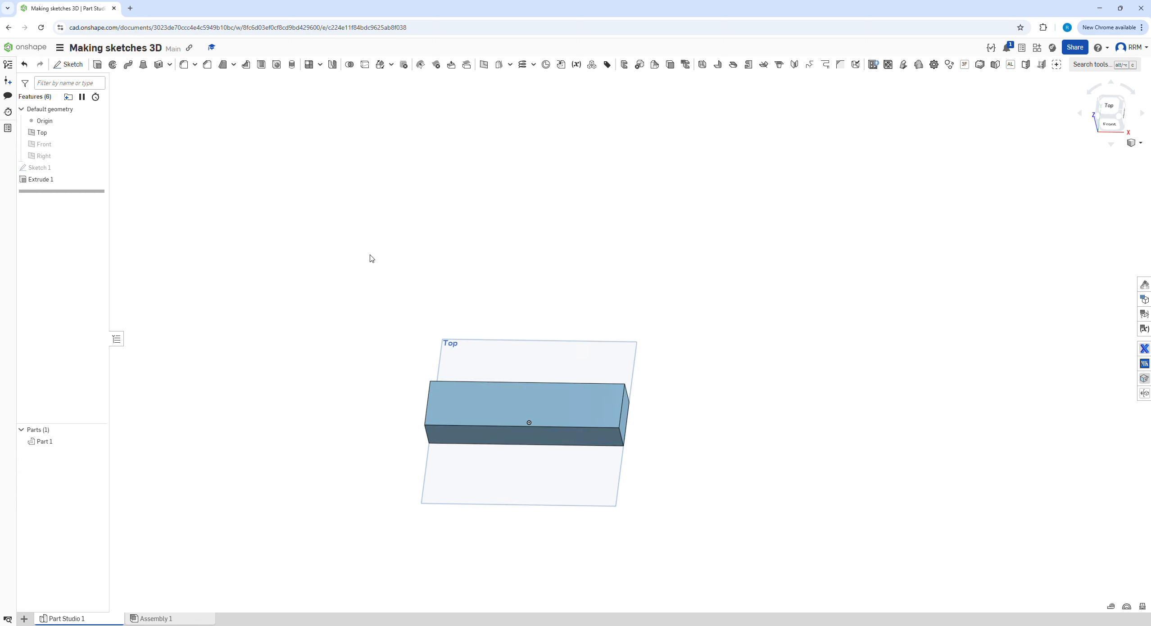